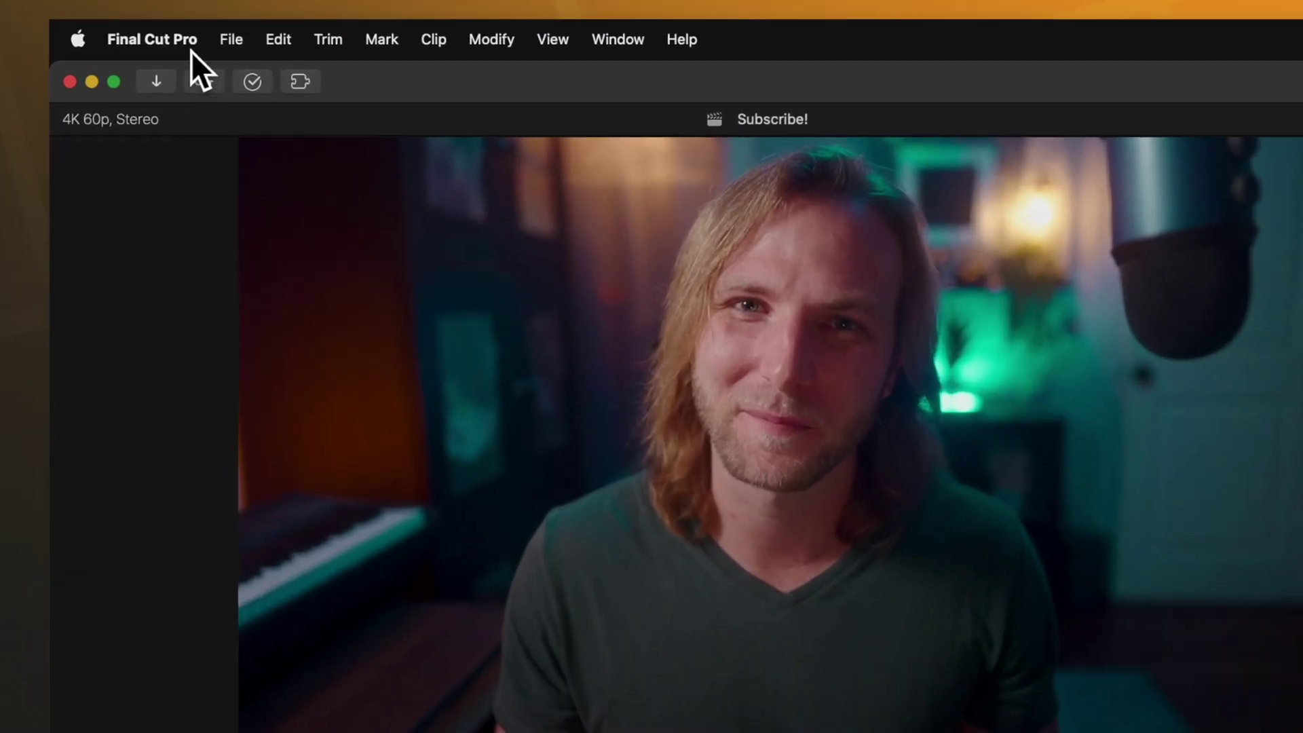
Step: Open Final Cut Pro Settings on the Editing tab
{"action": "left_click", "coordinate": [190, 50]}
{"action": "left_click", "coordinate": [210, 119]}
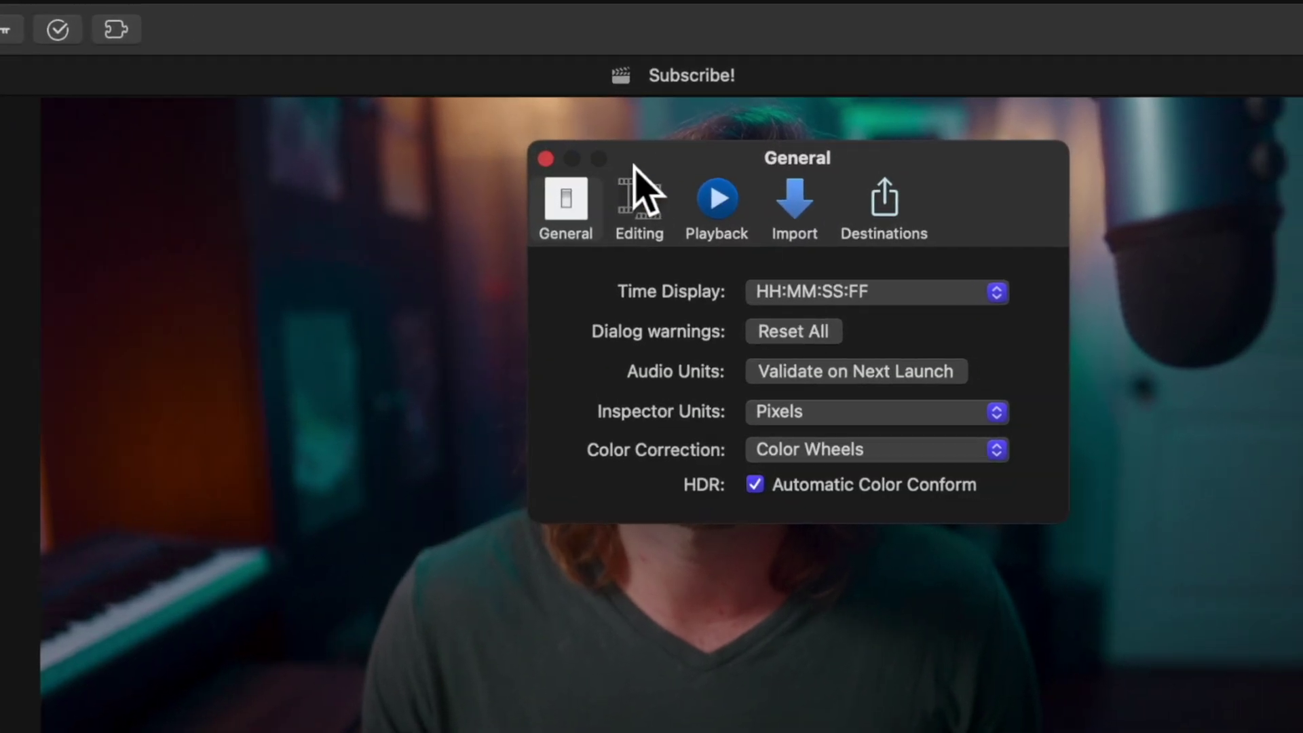
{"action": "left_click", "coordinate": [751, 224]}
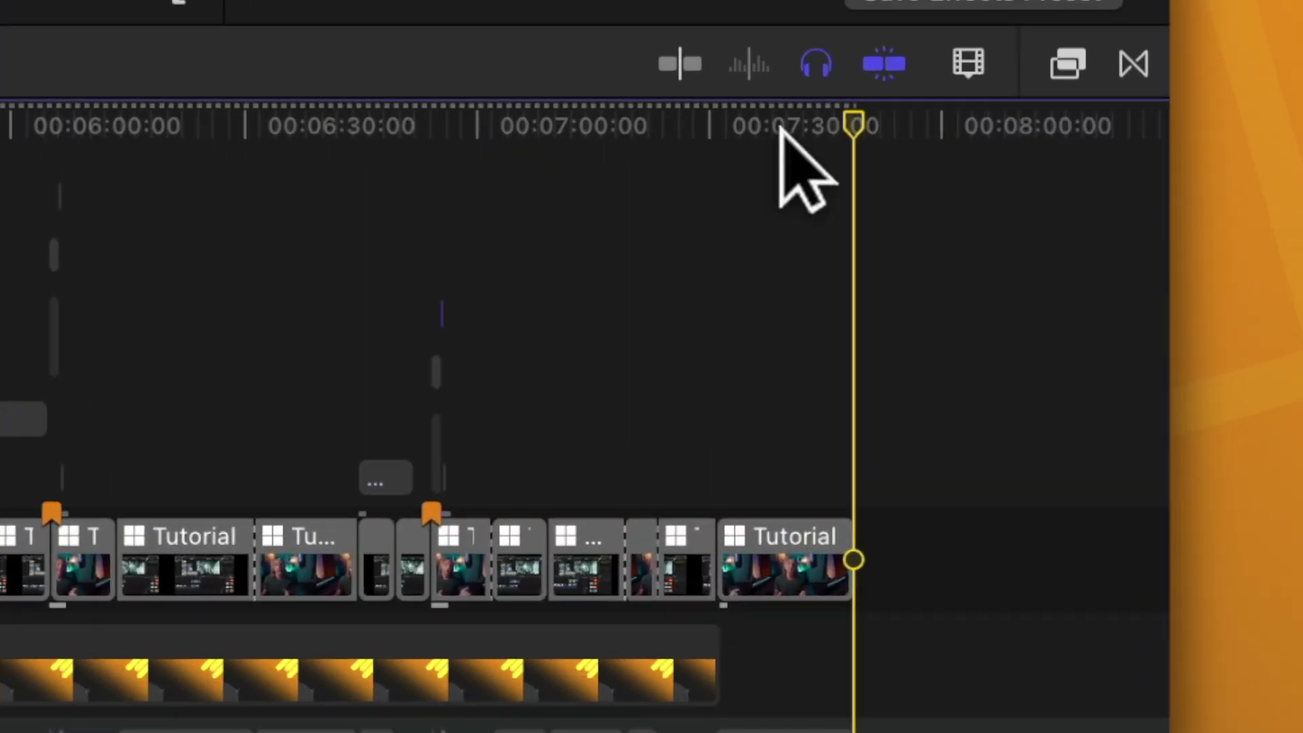
Step: Add a Basic Title at the skimmer and park the playhead just before its start
{"action": "key", "text": "ctrl+t"}
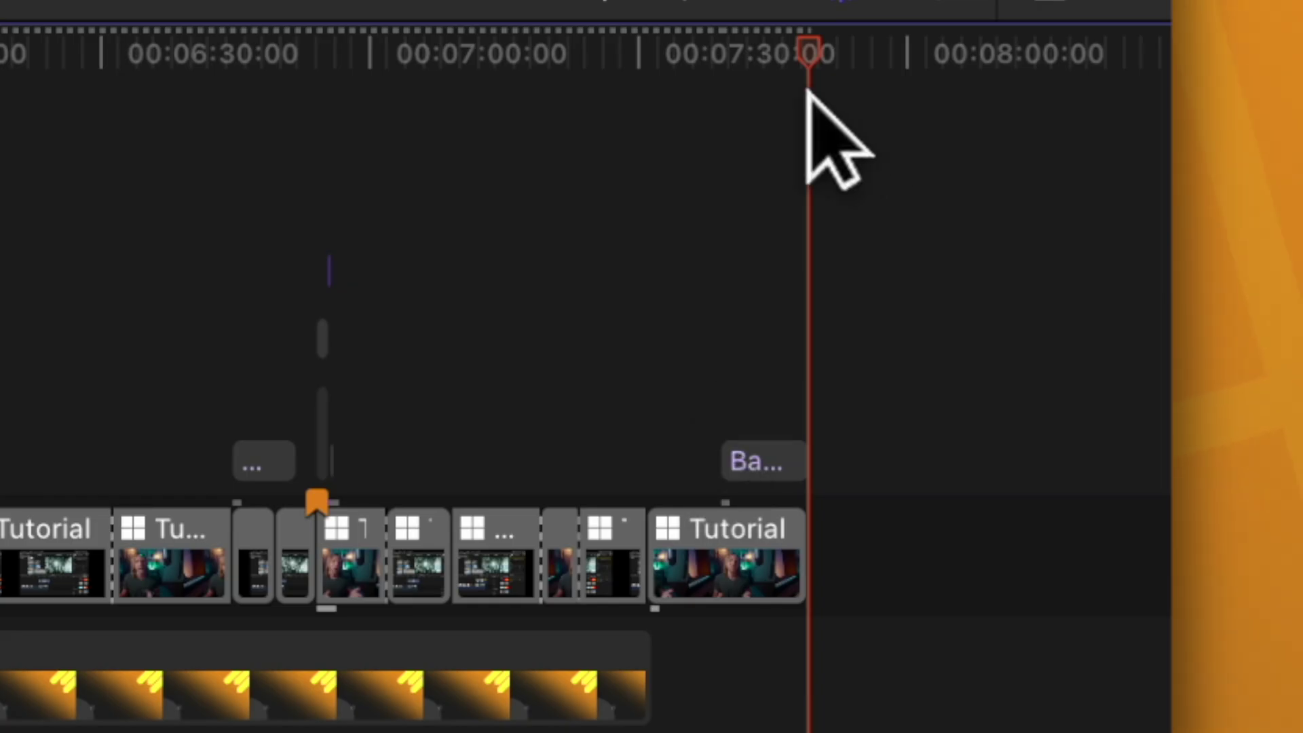
{"action": "left_click", "coordinate": [723, 54]}
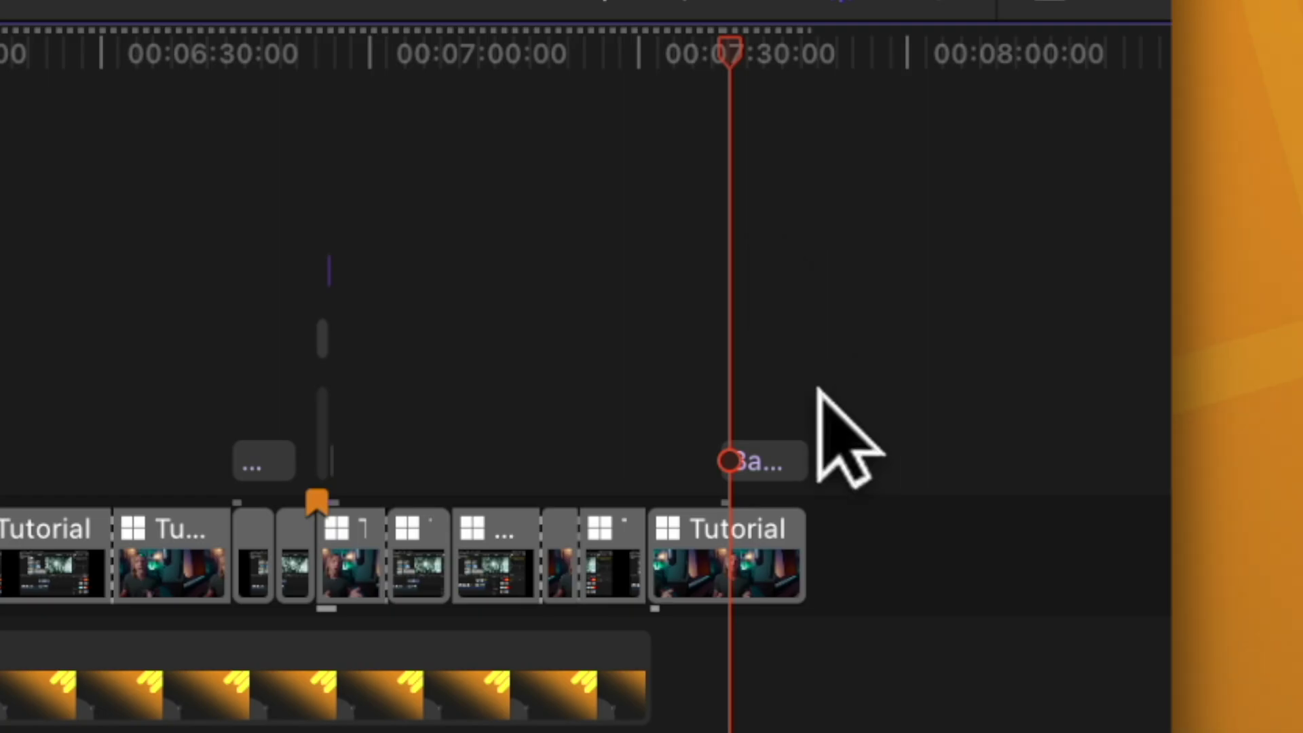
{"action": "left_click", "coordinate": [784, 453]}
{"action": "left_click", "coordinate": [705, 42]}
{"action": "left_click_drag", "start_coordinate": [706, 42], "coordinate": [700, 42]}
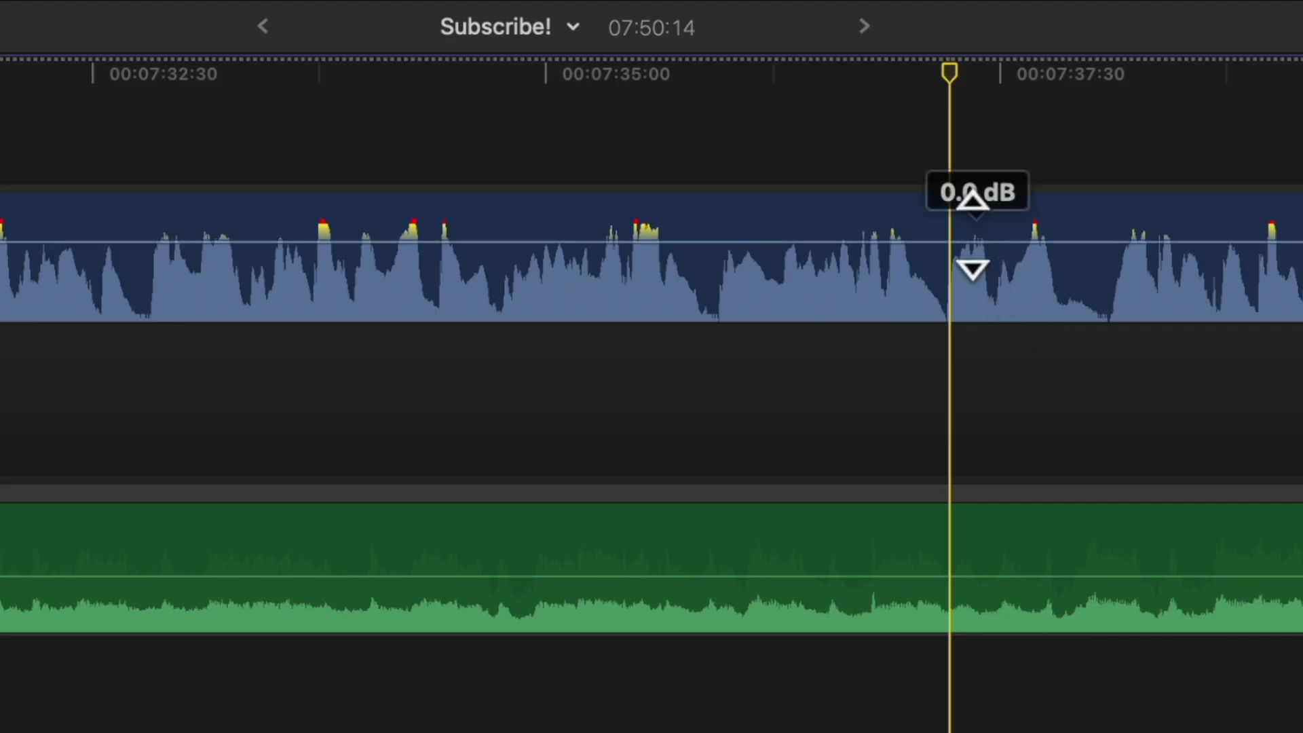
Step: Pull the blue dialogue clip's volume line down to -∞ dB
{"action": "left_click_drag", "start_coordinate": [969, 265], "coordinate": [951, 426]}
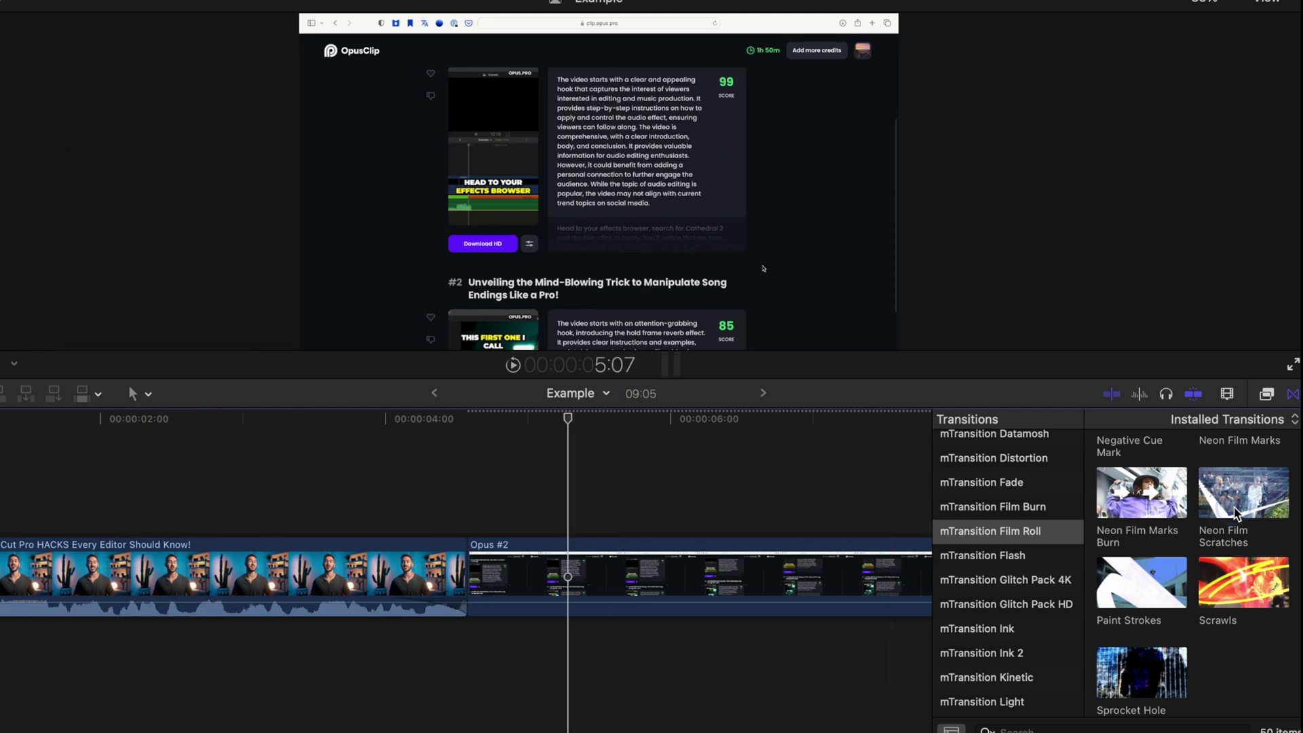
Step: Try a transition on the clips' edit point, remove it, and play back around the edit
{"action": "left_click_drag", "start_coordinate": [992, 507], "coordinate": [468, 573]}
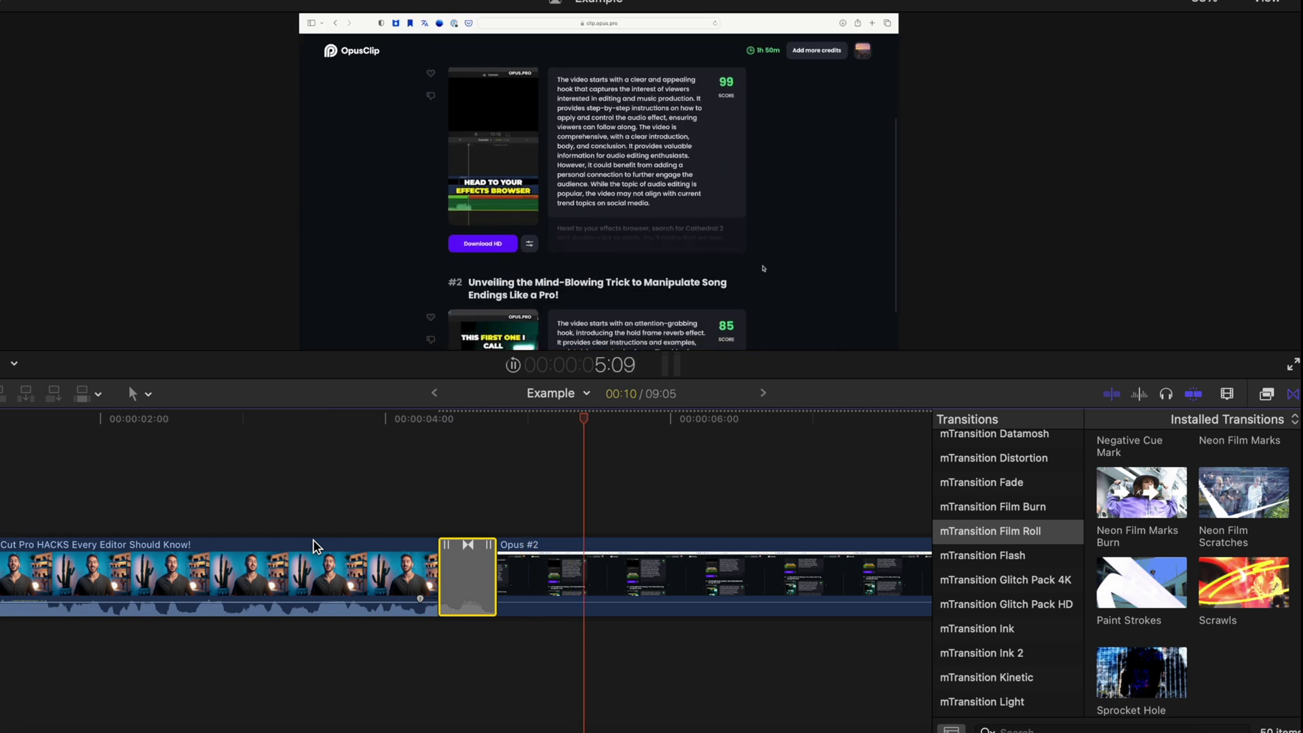
{"action": "left_click_drag", "start_coordinate": [466, 577], "coordinate": [454, 548]}
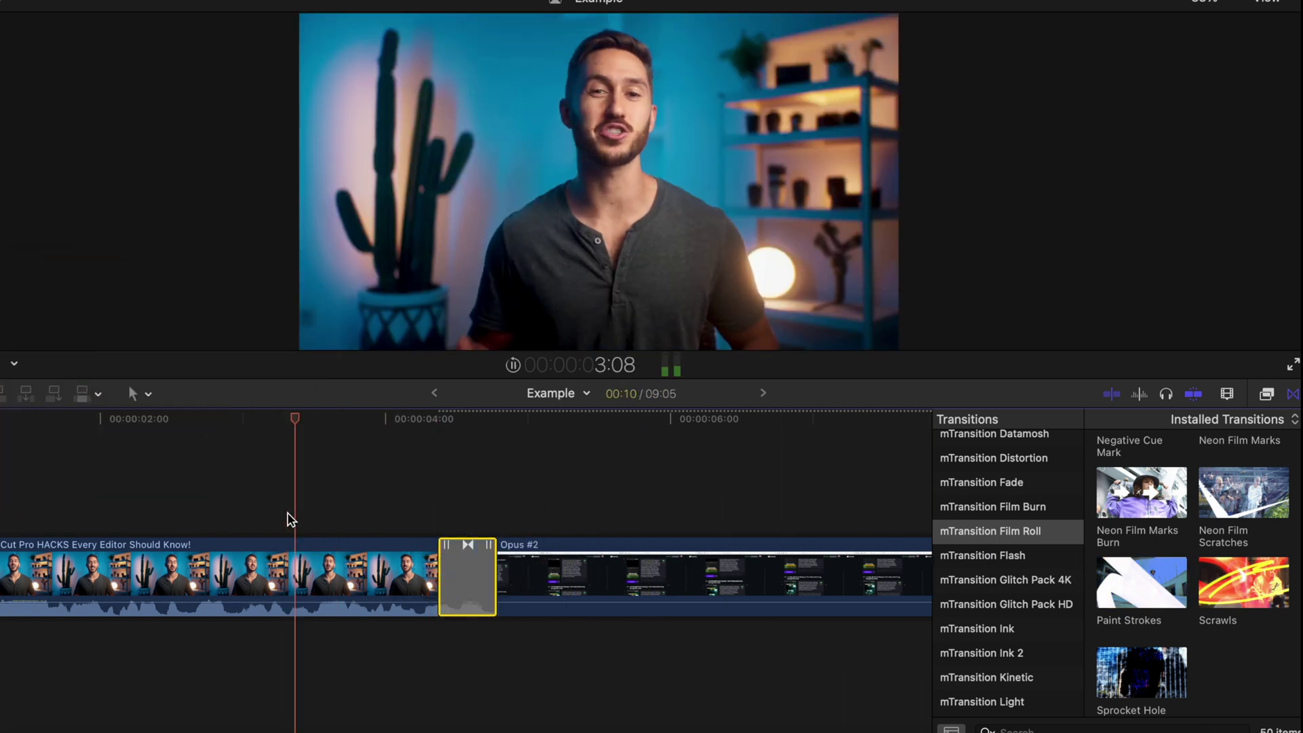
{"action": "key", "text": "space"}
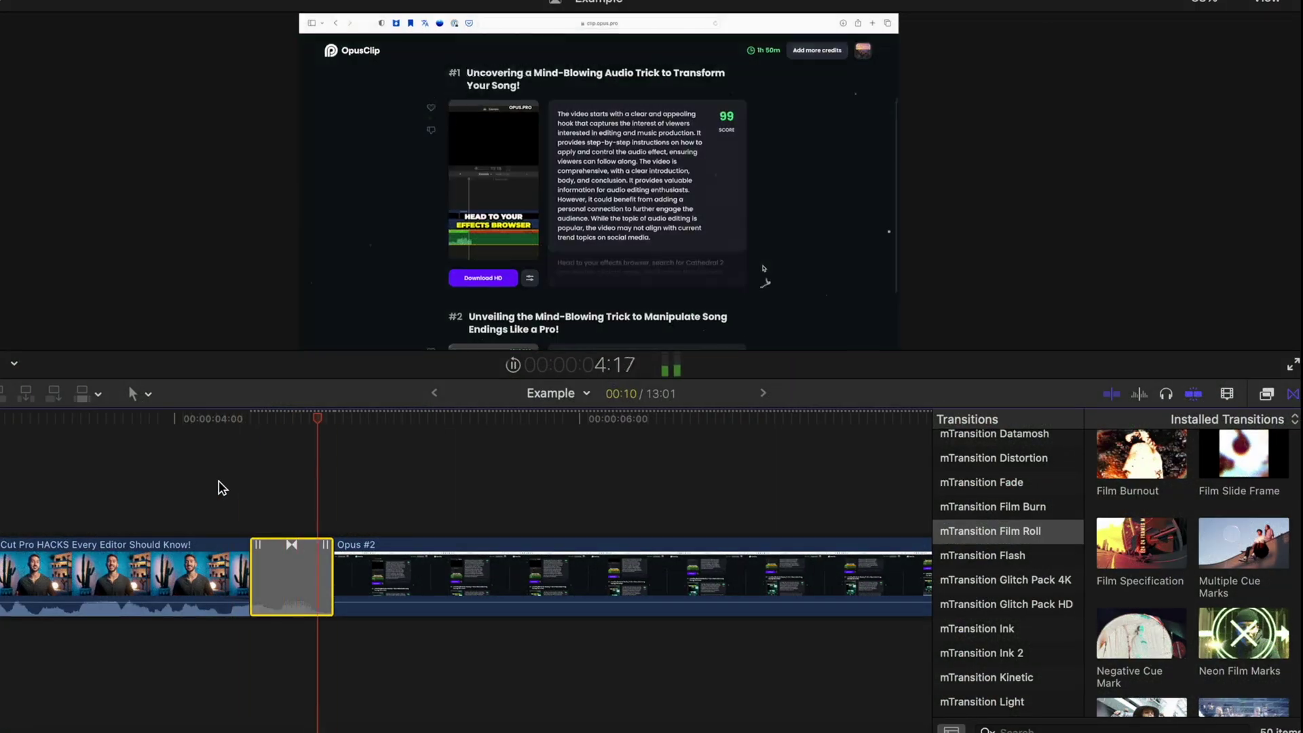
{"action": "key", "text": "space"}
Step: Apply the Neon Film Marks Burn transition and loop-play it
{"action": "scroll", "coordinate": [1160, 631], "scroll_direction": "down", "scroll_amount": 4}
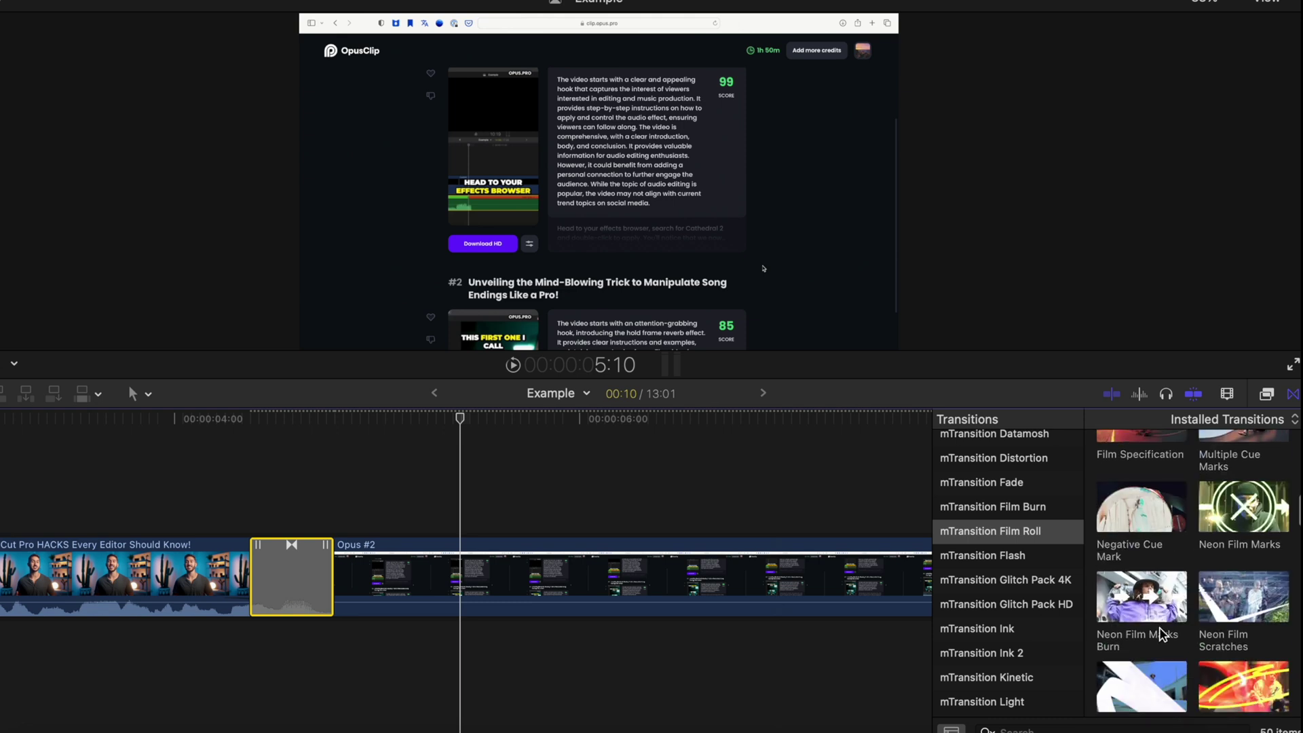
{"action": "left_click", "coordinate": [1146, 614]}
{"action": "double_click", "coordinate": [1147, 614]}
{"action": "key", "text": "shift+slash"}
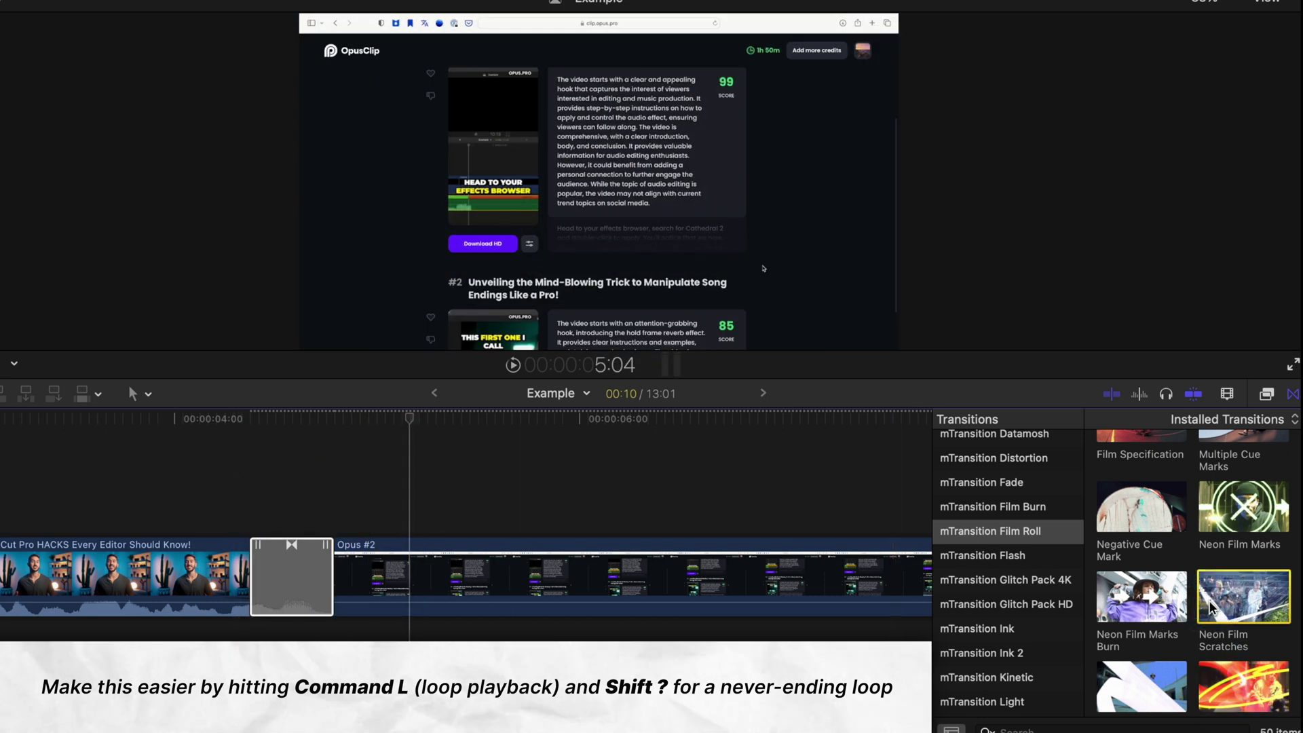
Step: Copy the transition onto the edit between Opus #2 and Main Video
{"action": "key", "text": "super+minus"}
{"action": "key", "text": "super+minus"}
{"action": "key", "text": "super+minus"}
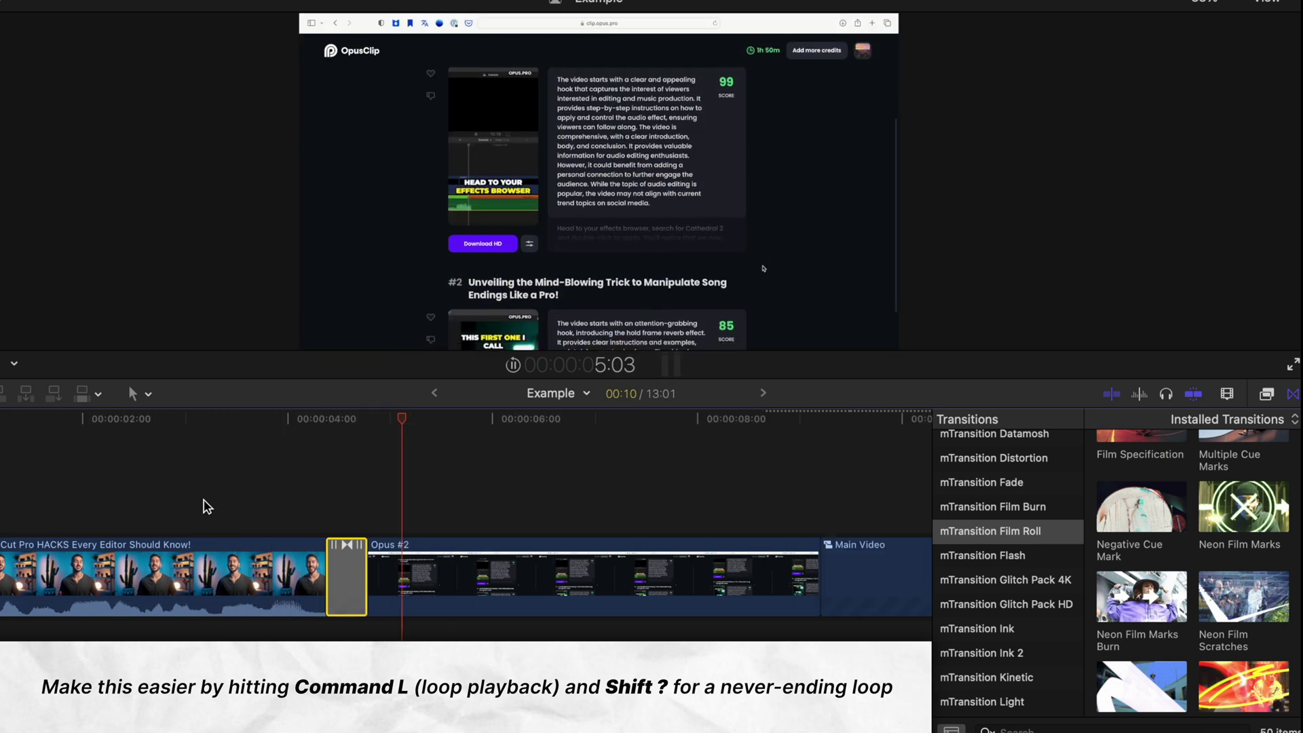
{"action": "scroll", "coordinate": [86, 551], "scroll_direction": "up", "scroll_amount": 5}
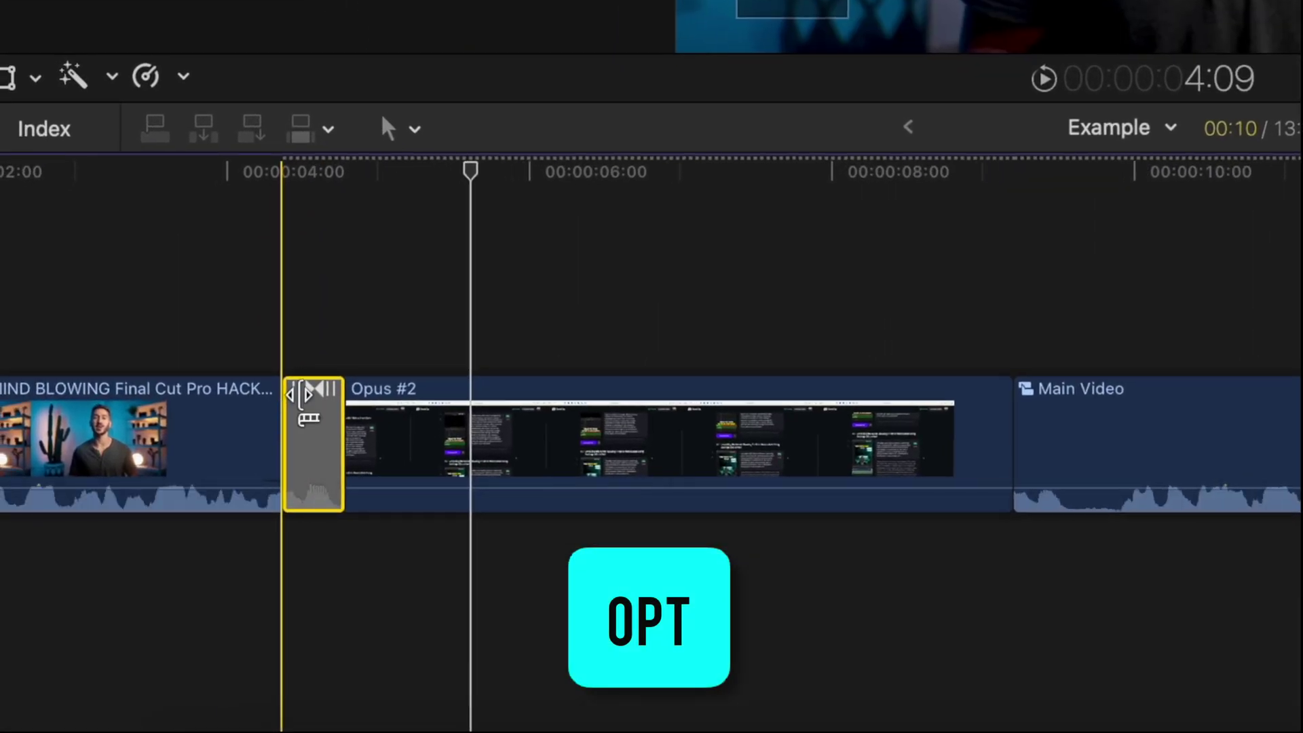
{"action": "left_click_drag", "start_coordinate": [304, 404], "coordinate": [1003, 441]}
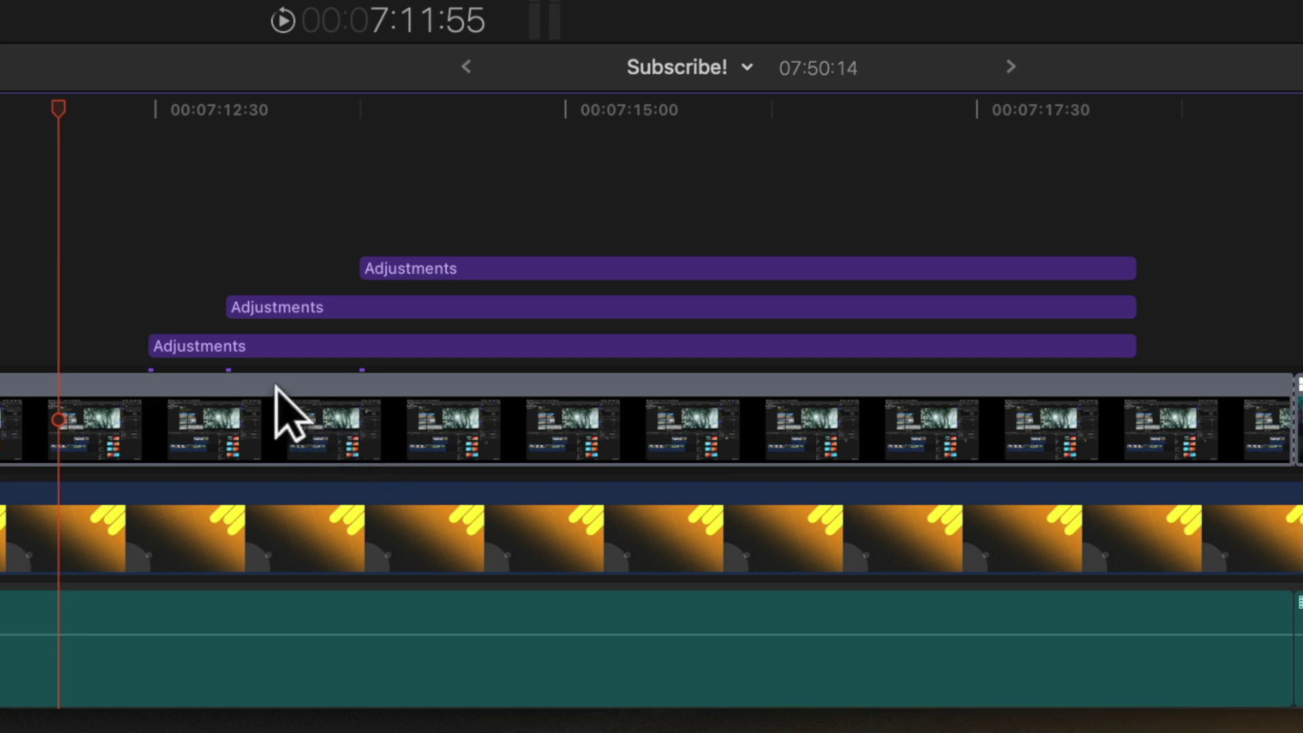
Step: Rename the bottom, middle and top Adjustments clips Color Balance, Color Grade and VFX
{"action": "right_click", "coordinate": [281, 342]}
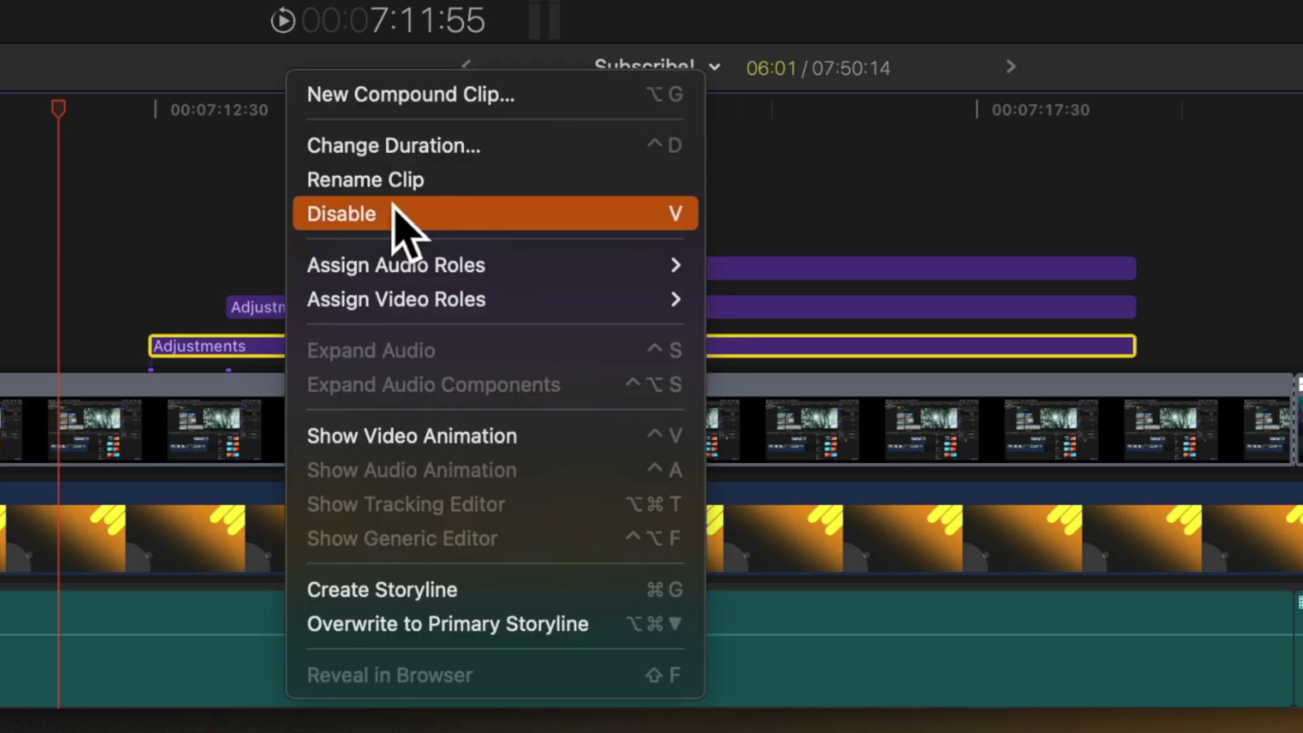
{"action": "left_click", "coordinate": [380, 180]}
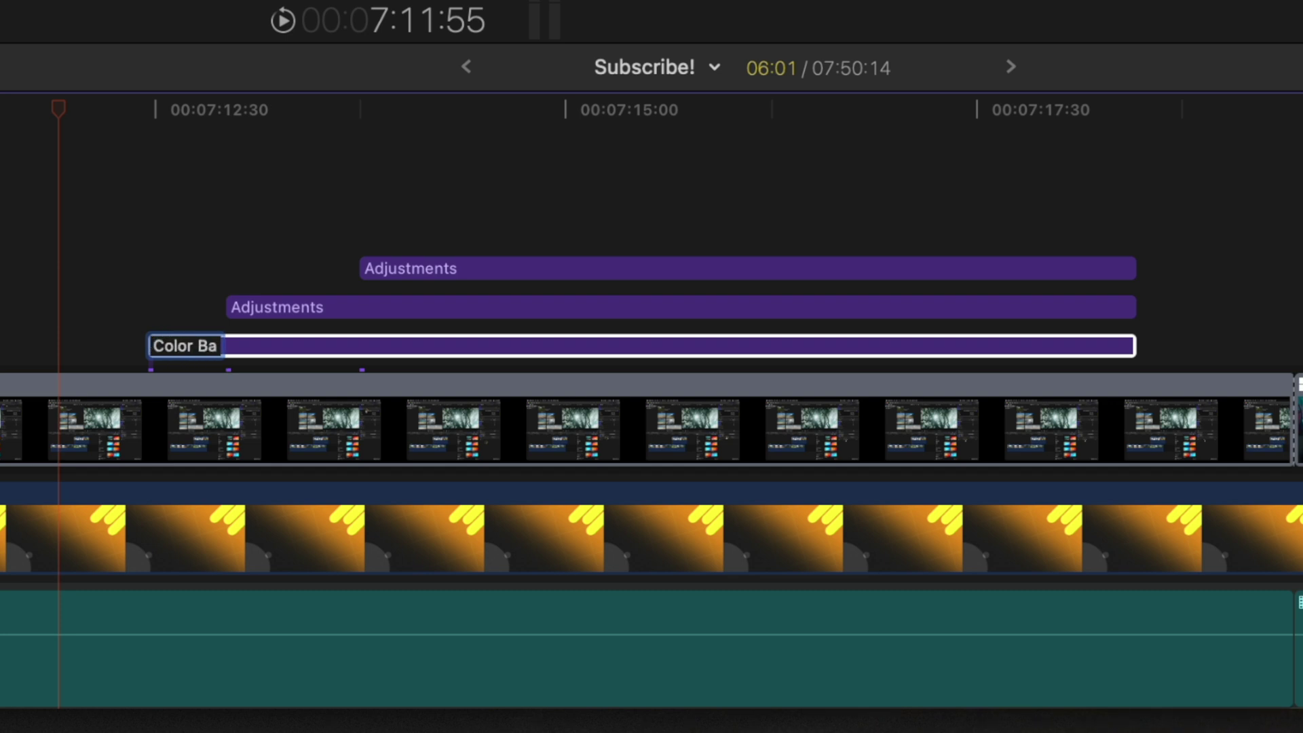
{"action": "key", "text": "Return"}
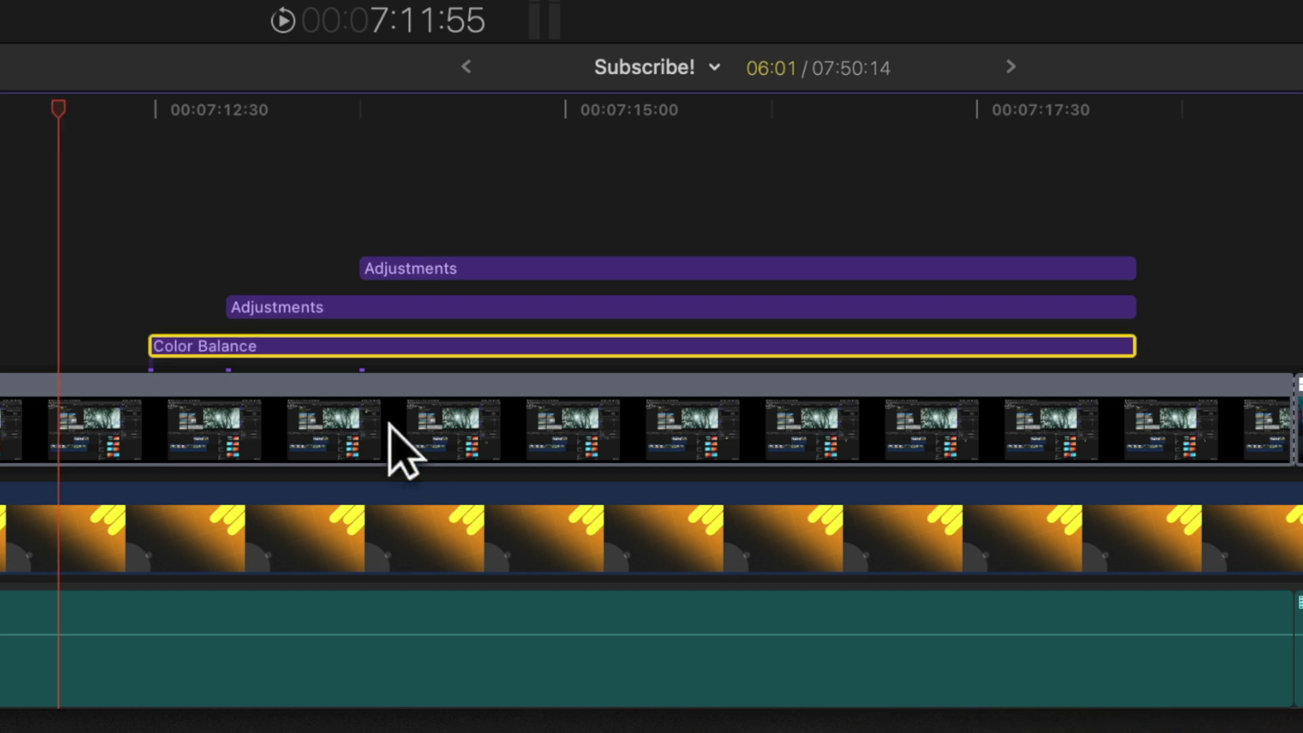
{"action": "right_click", "coordinate": [359, 306]}
{"action": "left_click", "coordinate": [450, 179]}
{"action": "type", "text": "Color Gr"}
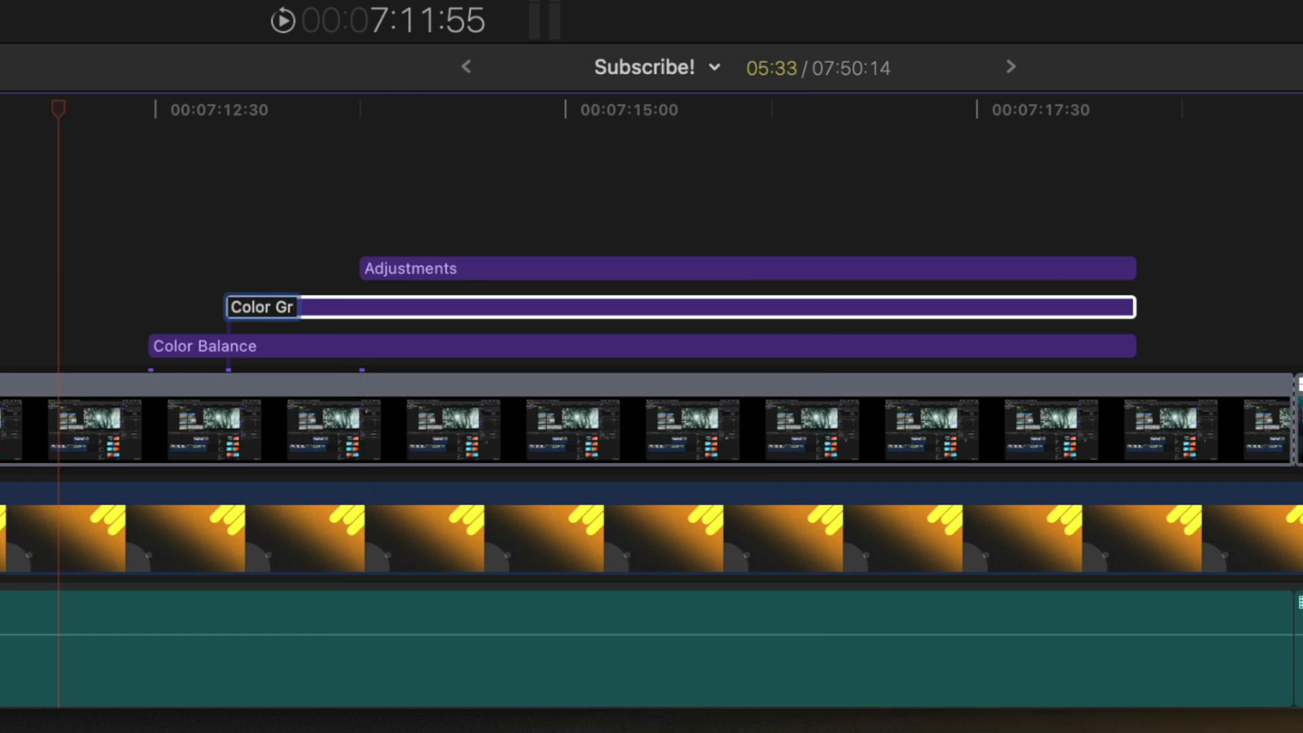
{"action": "type", "text": "ade"}
{"action": "key", "text": "Return"}
{"action": "right_click", "coordinate": [487, 270]}
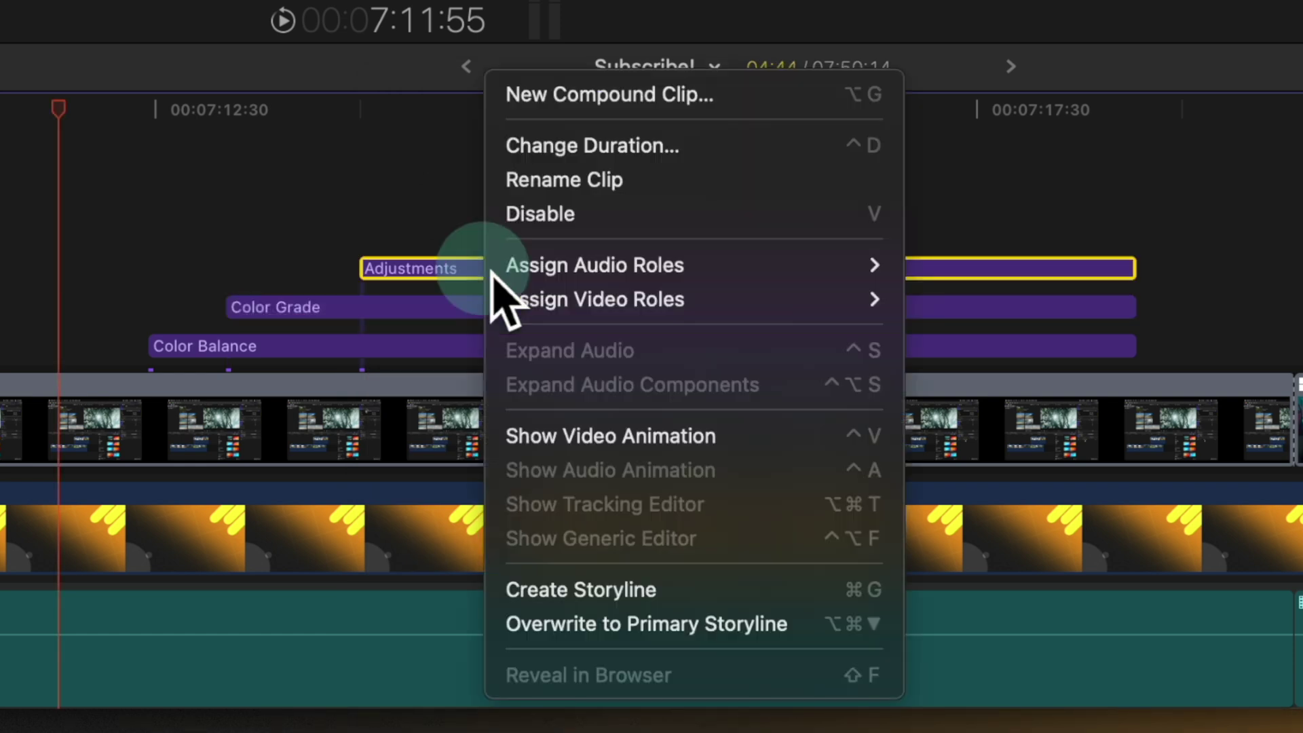
{"action": "left_click", "coordinate": [529, 177]}
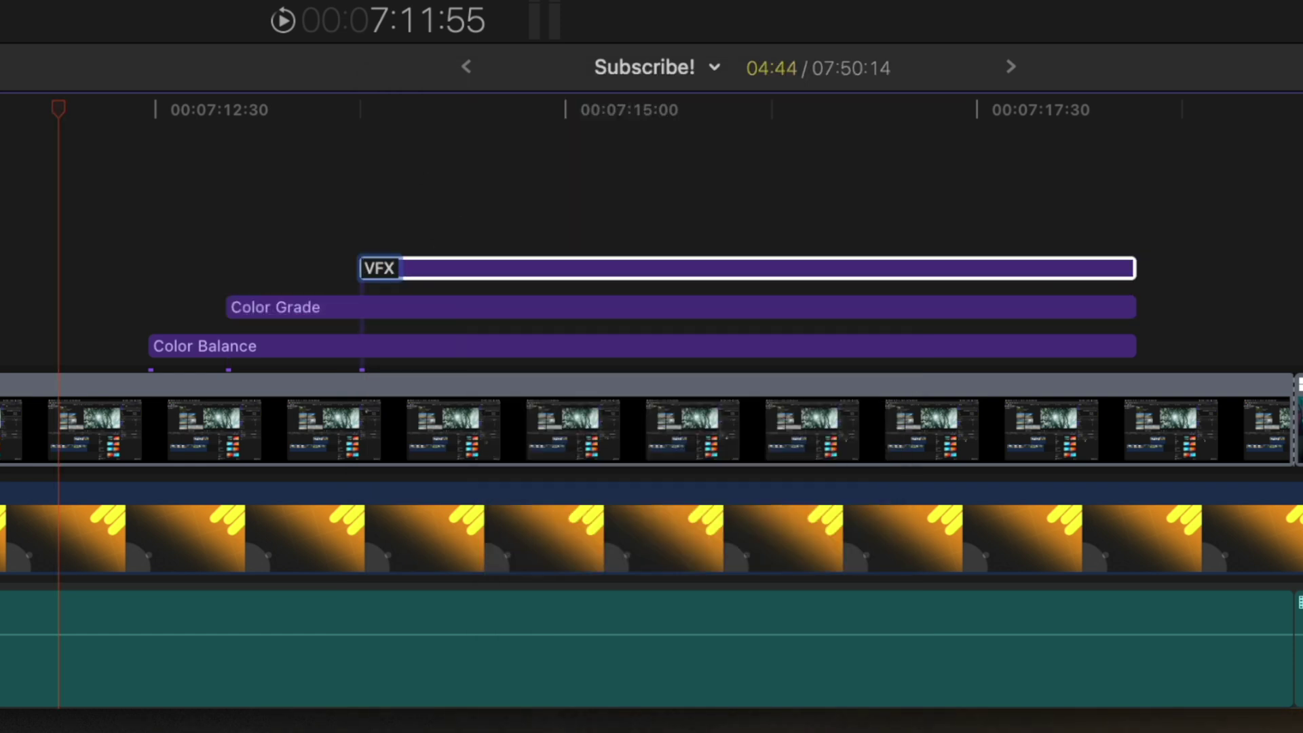
{"action": "key", "text": "Return"}
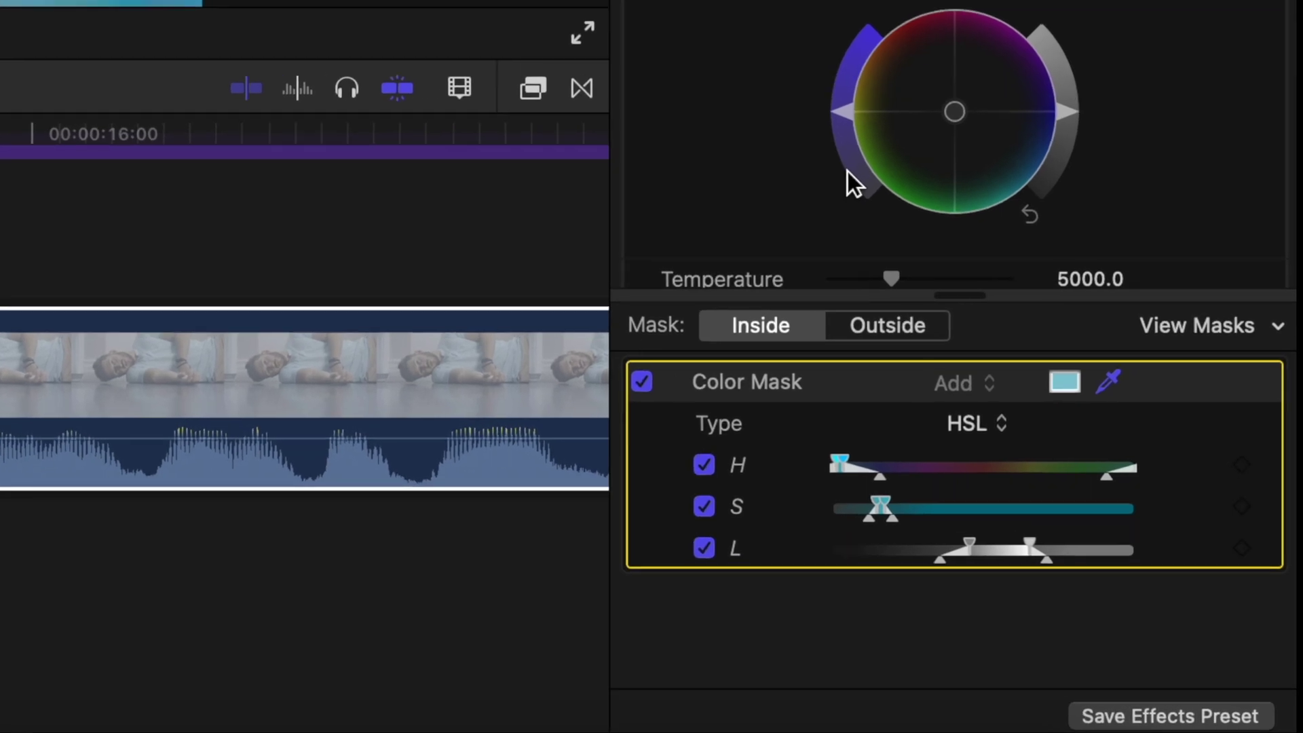
Step: Rename the HSL Color Mask to 'Like and Subscribe'
{"action": "double_click", "coordinate": [768, 384]}
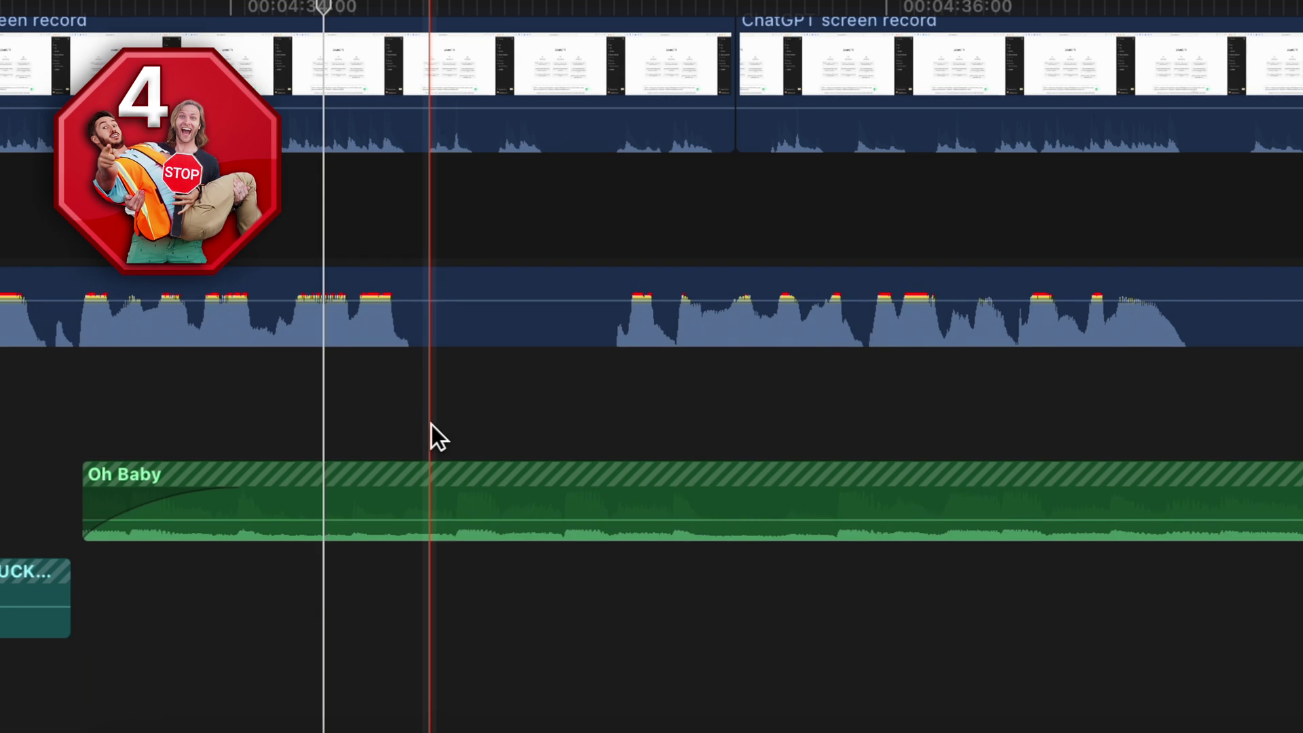
Step: Add four volume keyframes along the Oh Baby music clip
{"action": "left_click", "coordinate": [394, 467]}
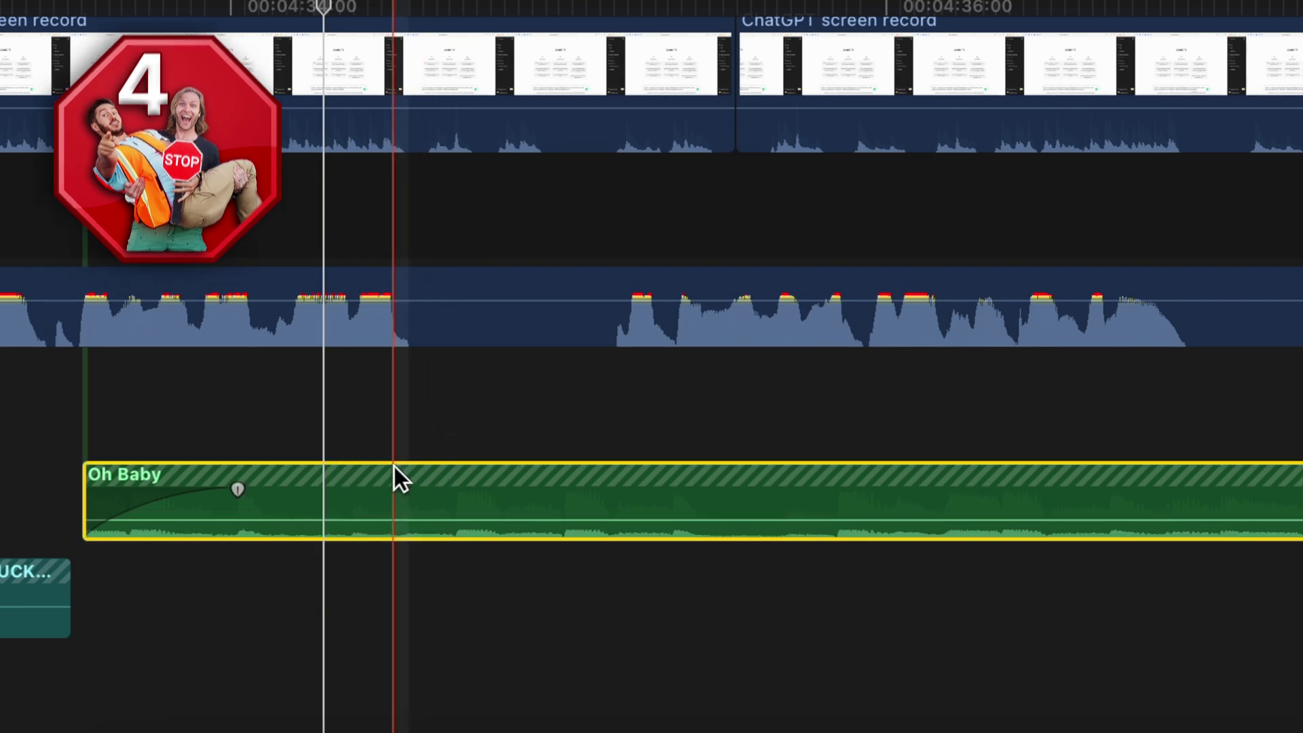
{"action": "key", "text": "alt+k"}
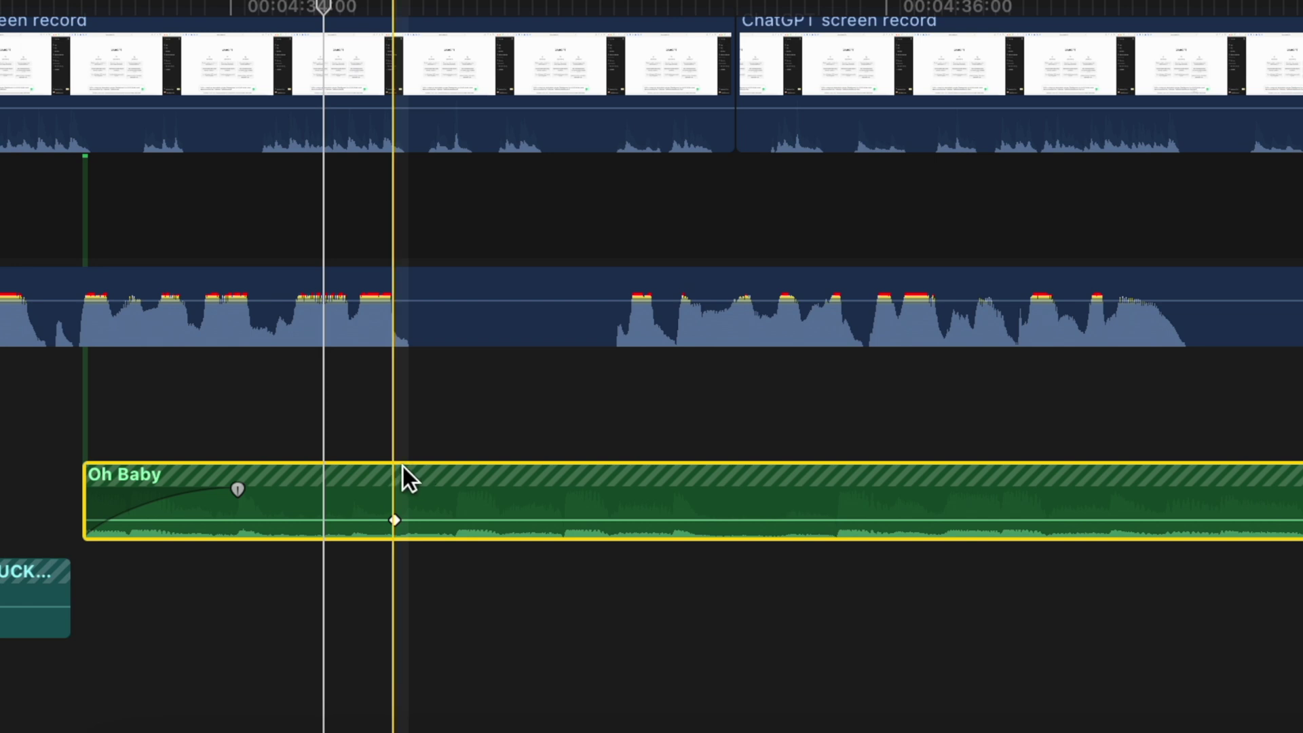
{"action": "key", "text": "alt+k"}
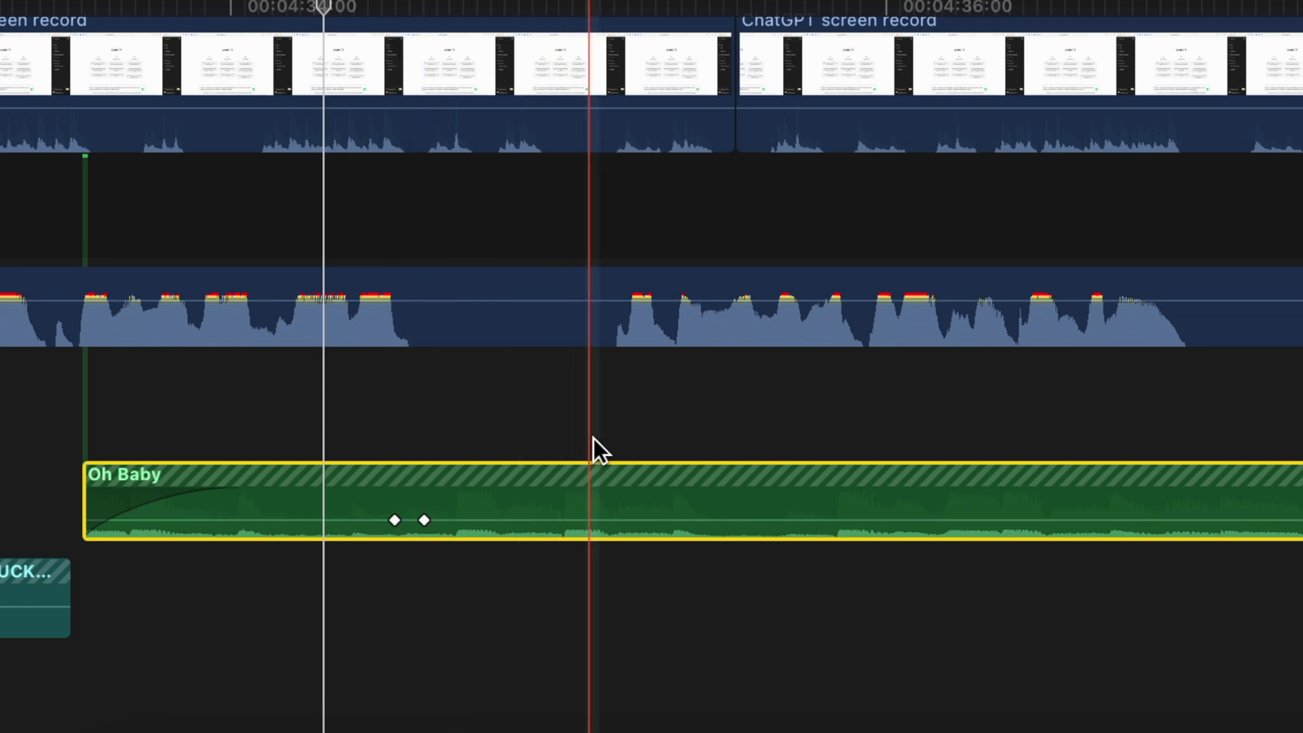
{"action": "key", "text": "alt+k"}
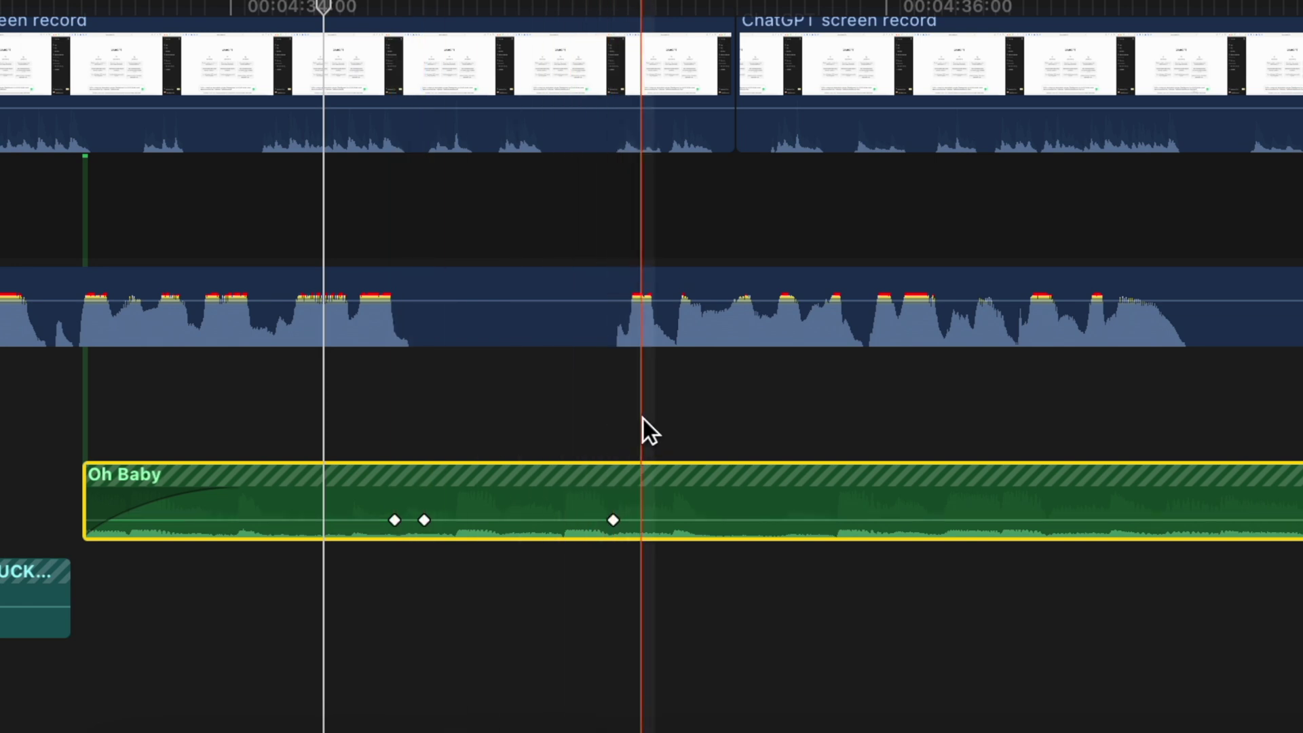
{"action": "key", "text": "alt+k"}
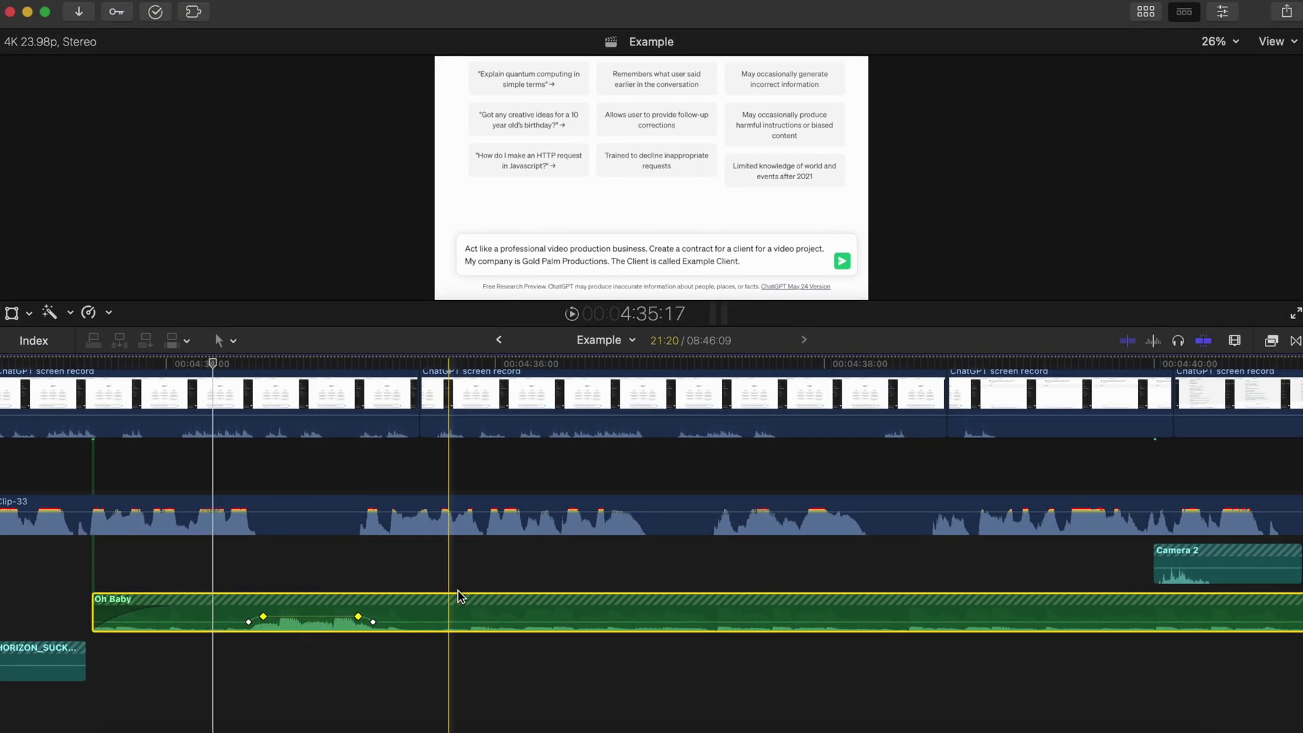
Step: Lower Oh Baby's volume within a selected range
{"action": "key", "text": "r"}
{"action": "left_click_drag", "start_coordinate": [638, 604], "coordinate": [718, 597]}
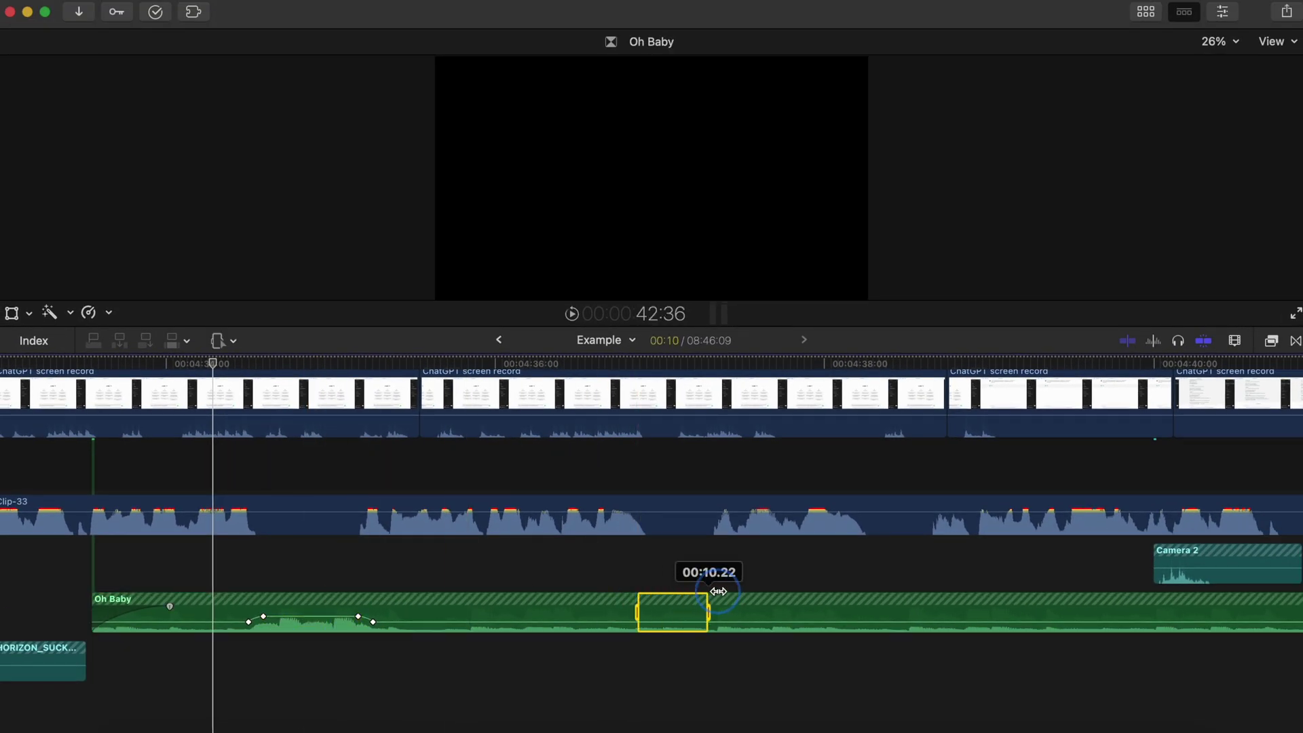
{"action": "left_click", "coordinate": [669, 620]}
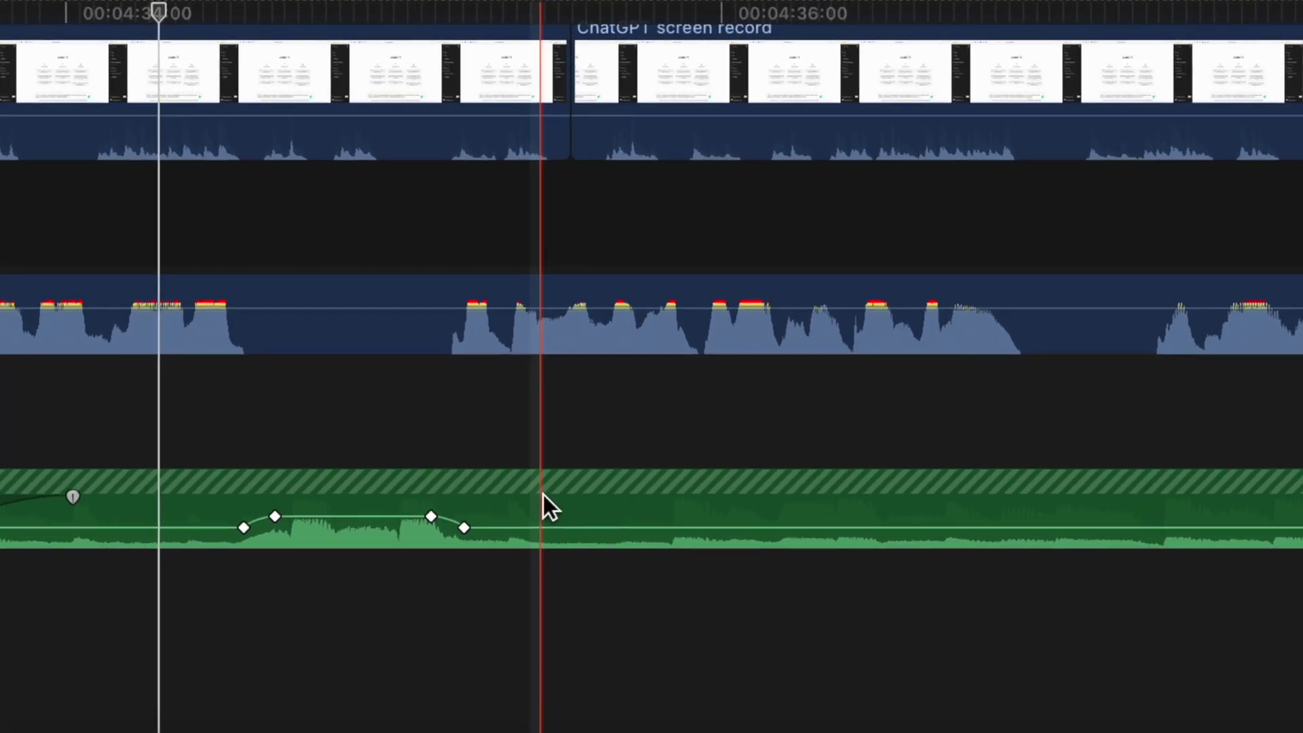
Step: Copy the volume-dip keyframes from their range and paste them later along the track
{"action": "key", "text": "r"}
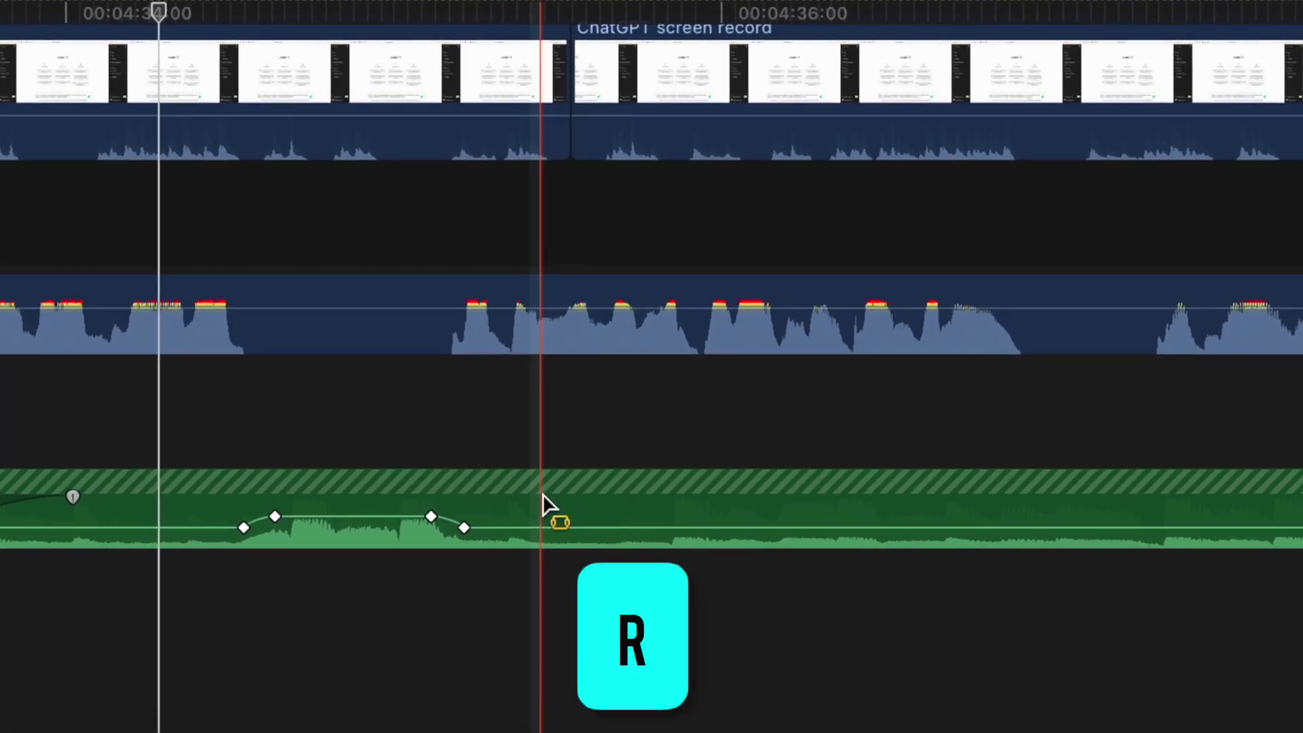
{"action": "left_click_drag", "start_coordinate": [533, 498], "coordinate": [205, 508]}
{"action": "key", "text": "alt+shift+c"}
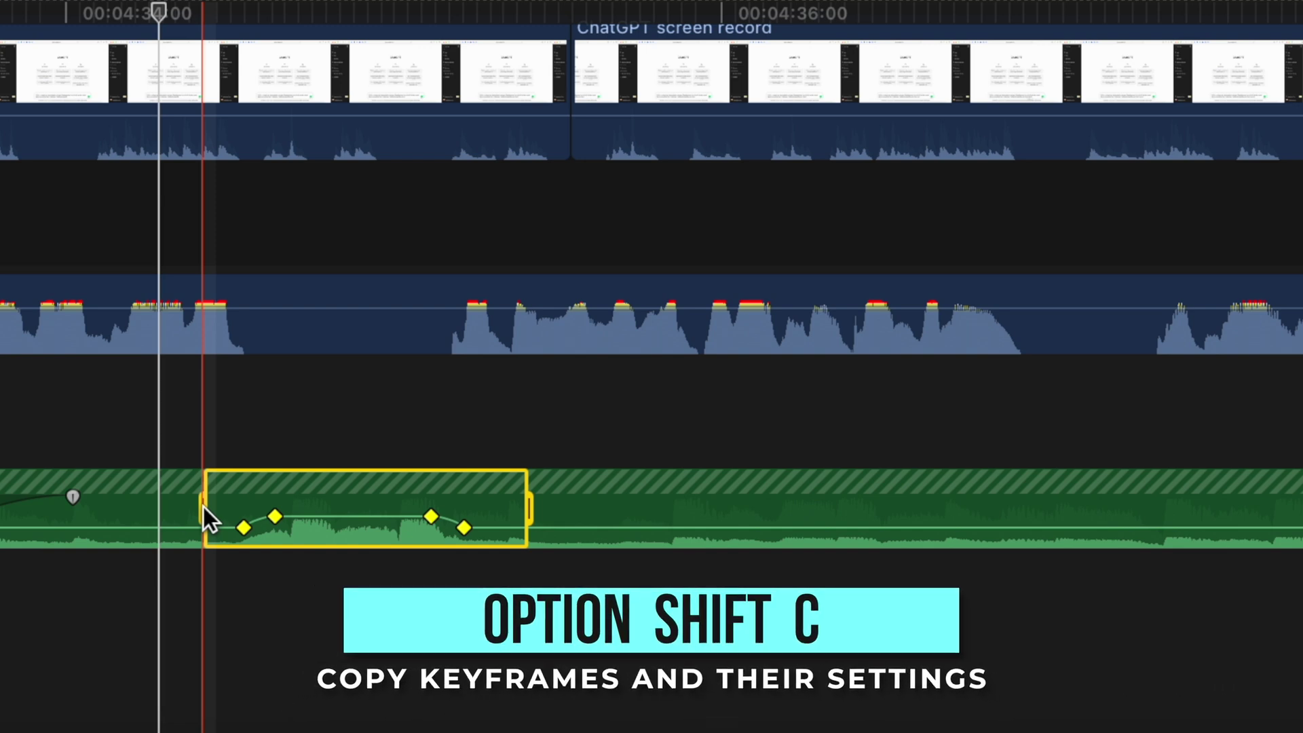
{"action": "scroll", "coordinate": [878, 253], "scroll_direction": "right", "scroll_amount": 10}
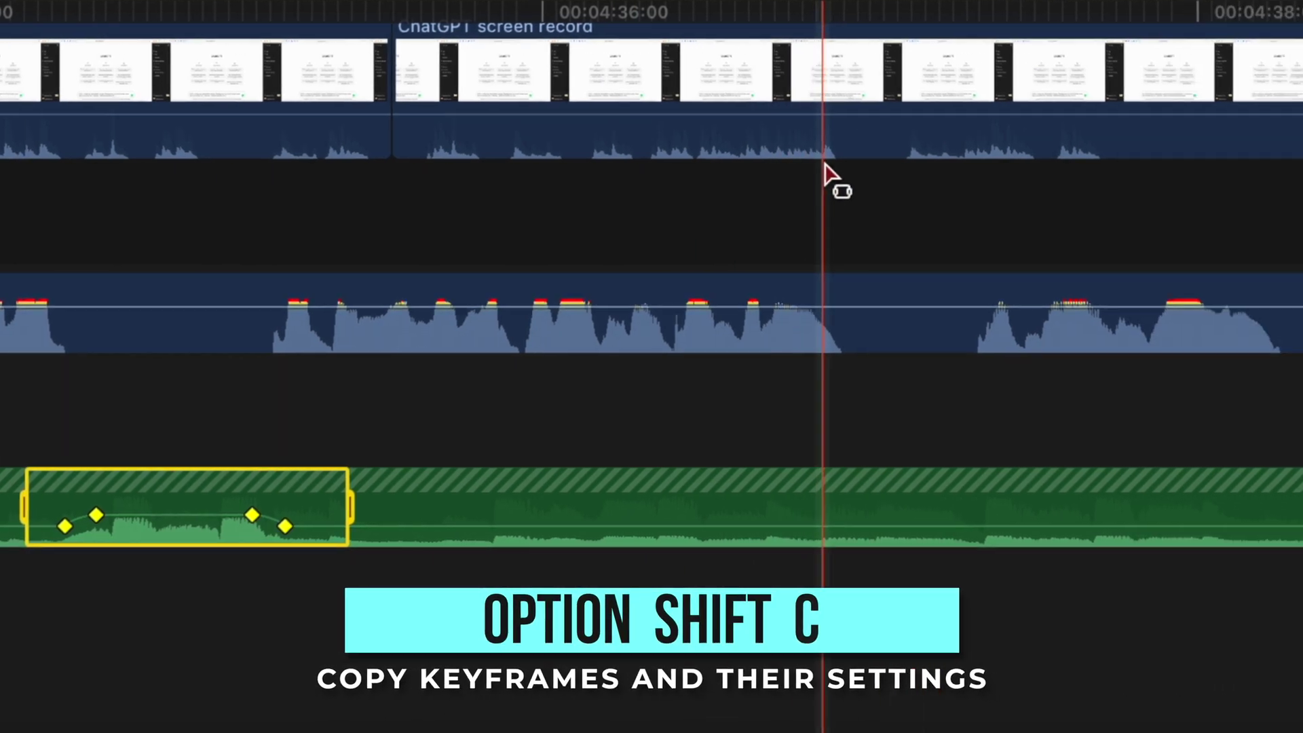
{"action": "scroll", "coordinate": [474, 173], "scroll_direction": "right", "scroll_amount": 3}
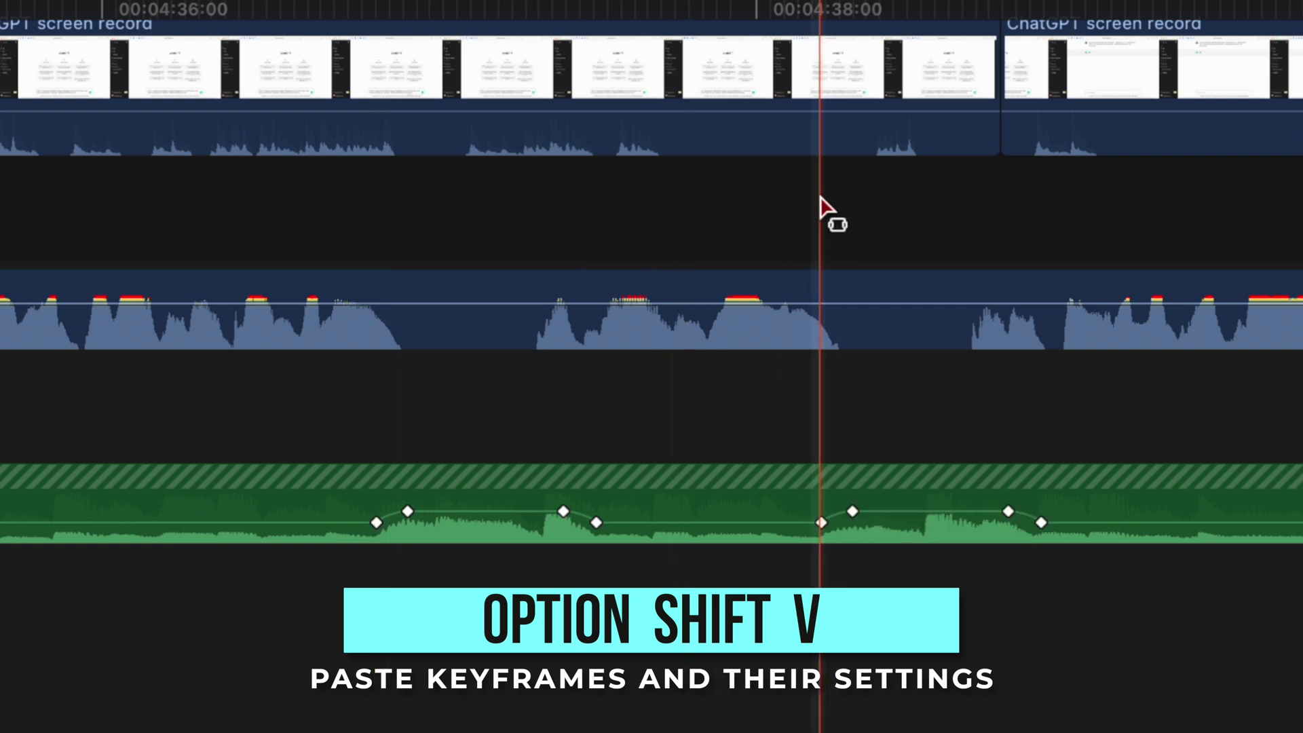
{"action": "scroll", "coordinate": [818, 207], "scroll_direction": "right", "scroll_amount": 15}
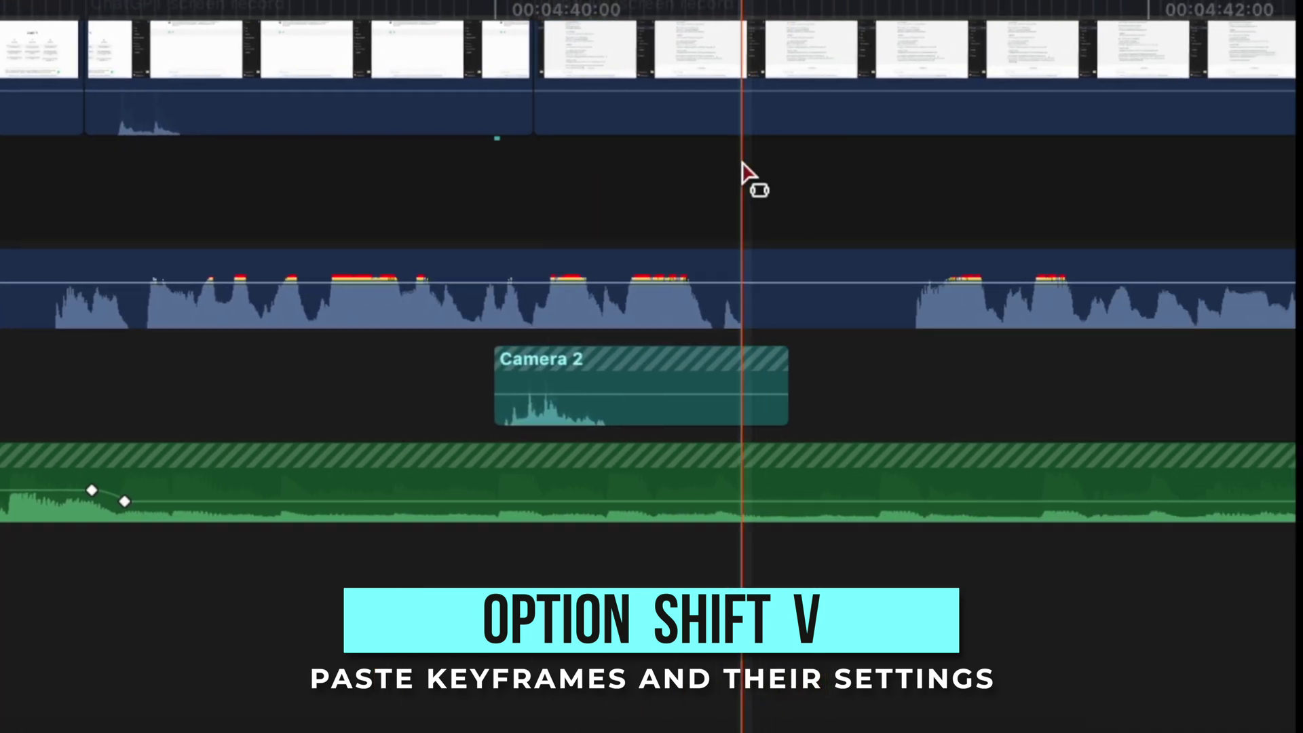
{"action": "key", "text": "alt+shift+v"}
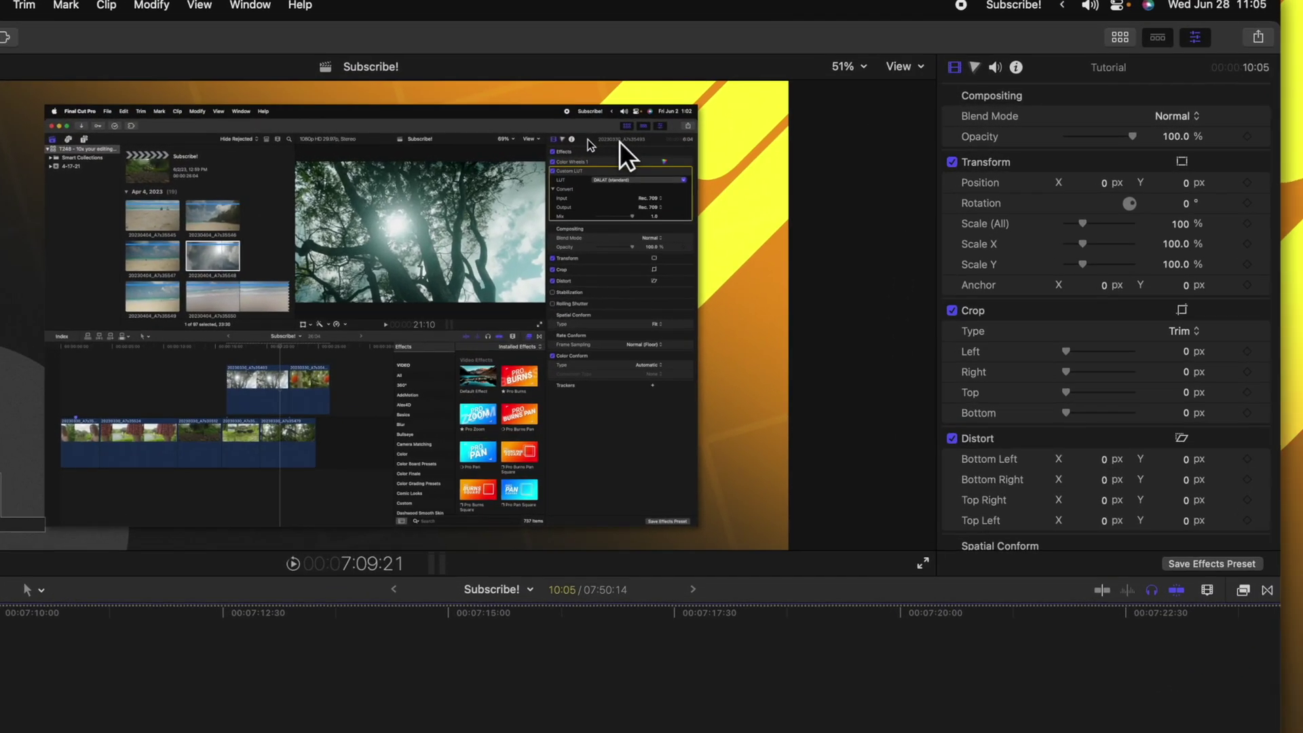
Step: Keyframe Scale and Position, then zoom the Tutorial clip to 184.39% at X -871.7, Y -728.6
{"action": "left_click", "coordinate": [1247, 224]}
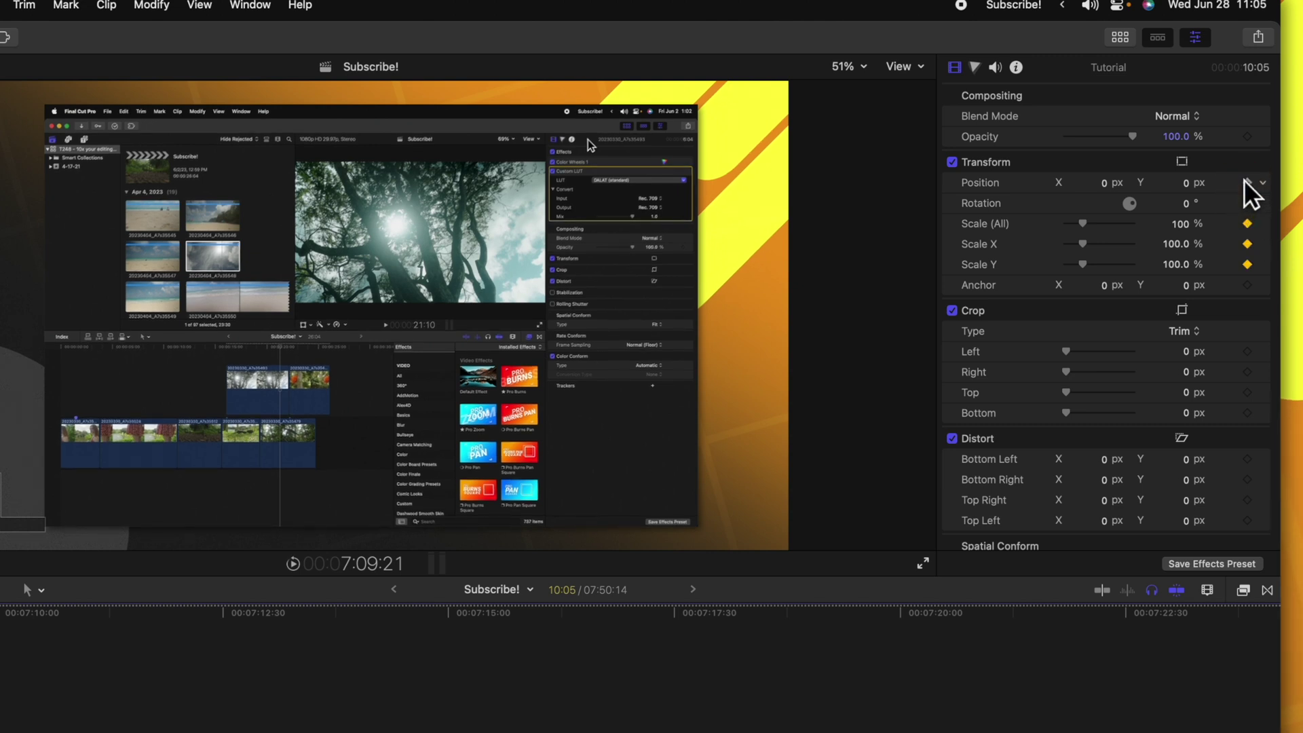
{"action": "left_click", "coordinate": [1247, 182]}
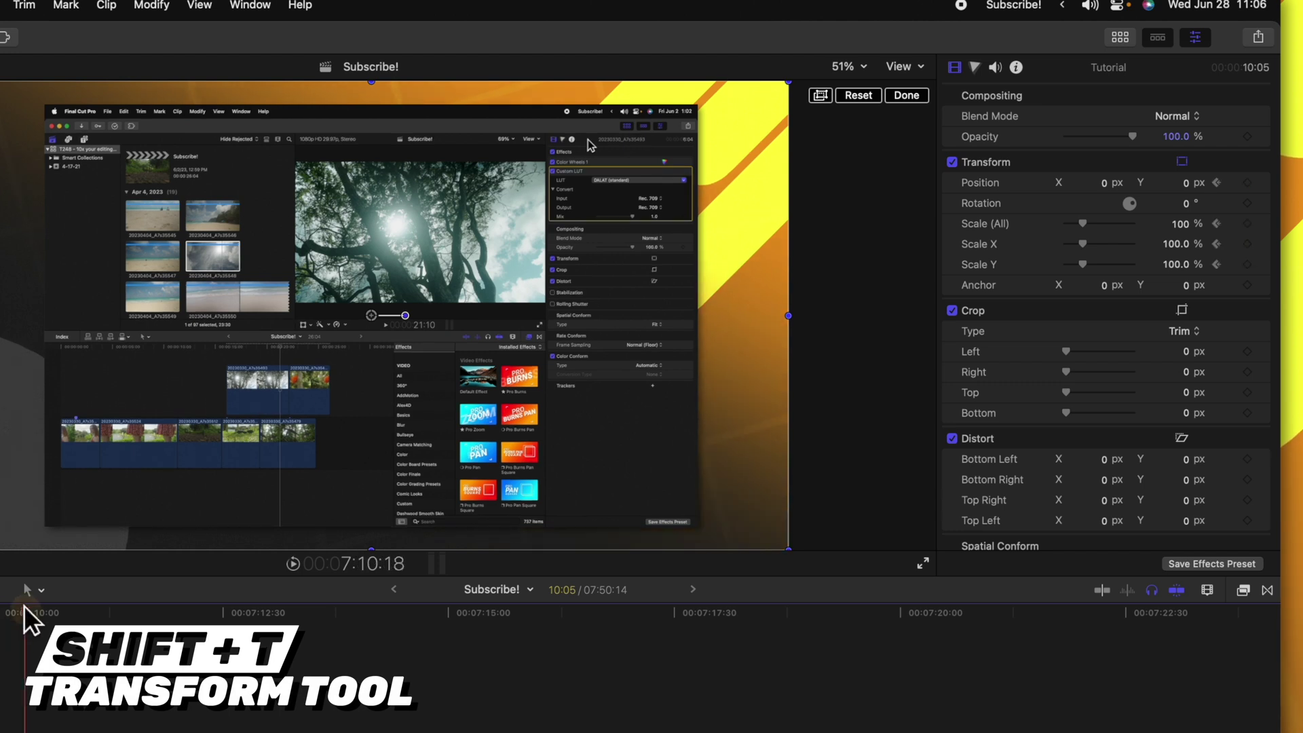
{"action": "left_click_drag", "start_coordinate": [788, 316], "coordinate": [1143, 387]}
{"action": "left_click_drag", "start_coordinate": [596, 240], "coordinate": [581, 148]}
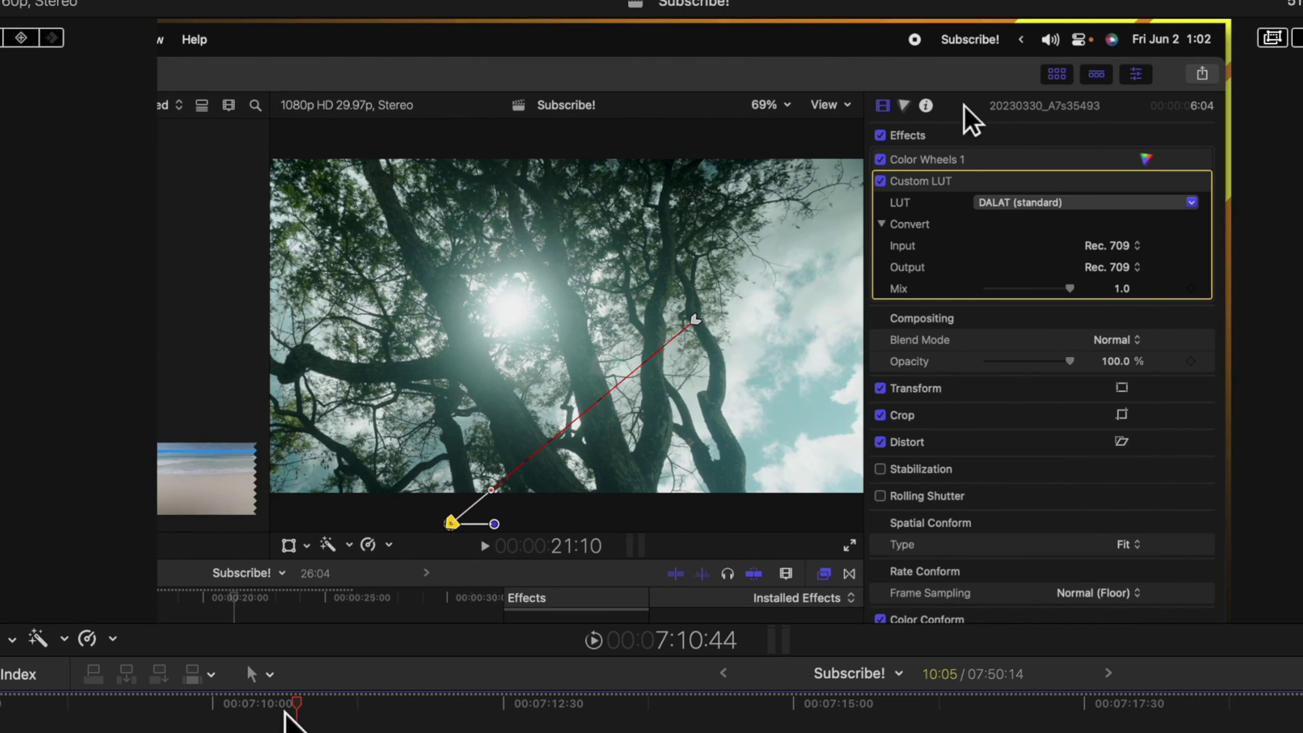
Step: Scrub back, check the path point's Linear/Smooth options, and play the zoom animation
{"action": "left_click_drag", "start_coordinate": [285, 719], "coordinate": [203, 702]}
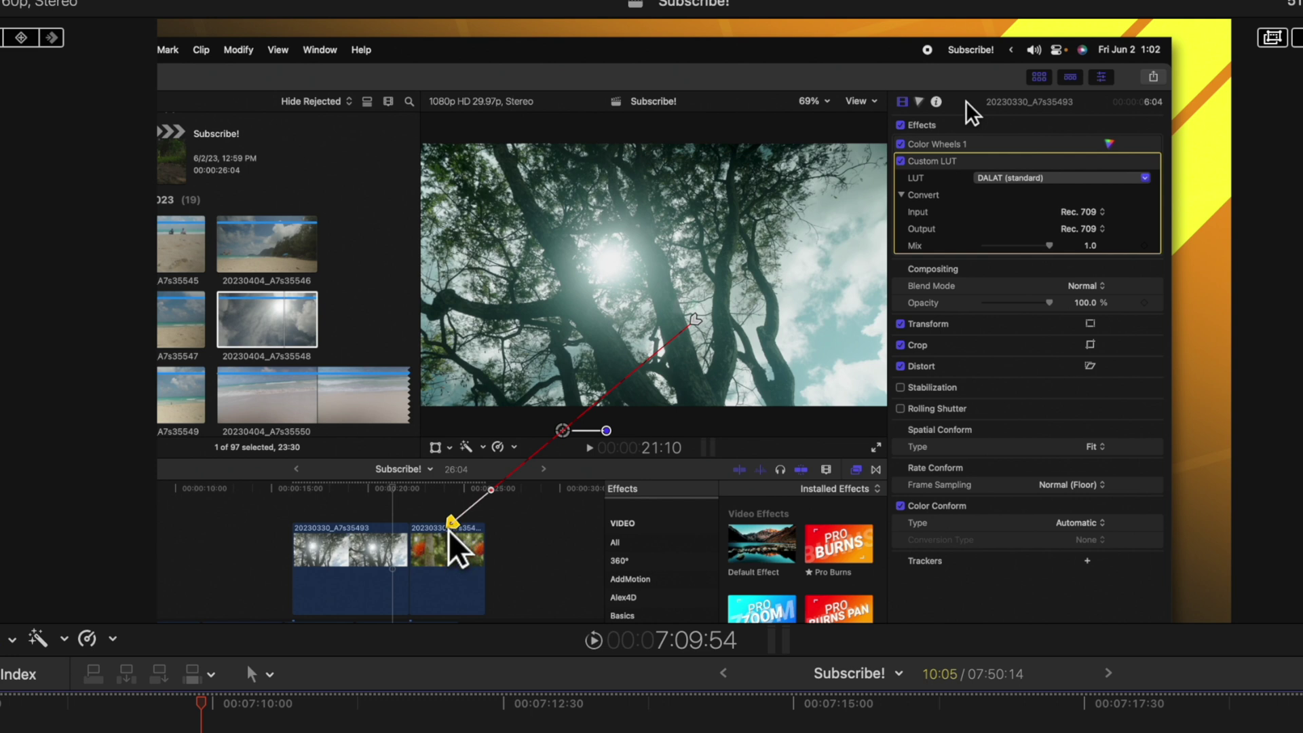
{"action": "right_click", "coordinate": [451, 523]}
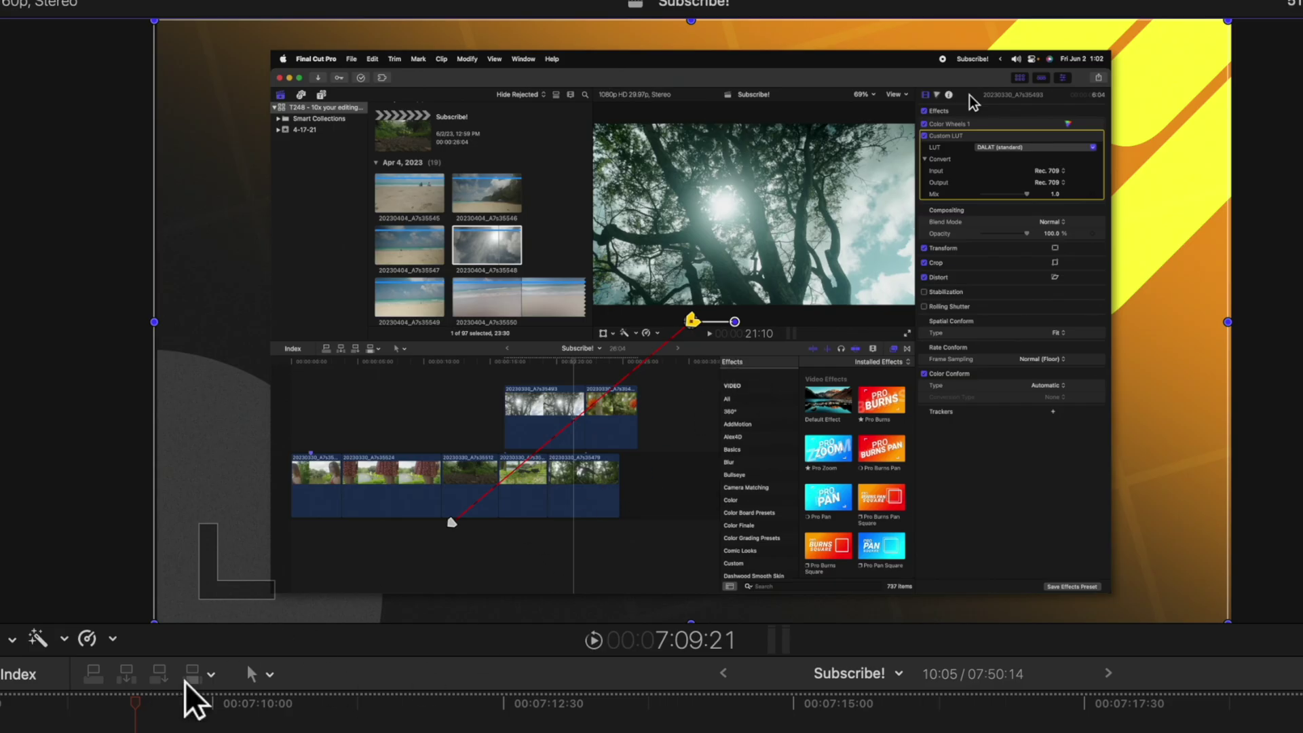
{"action": "key", "text": "space"}
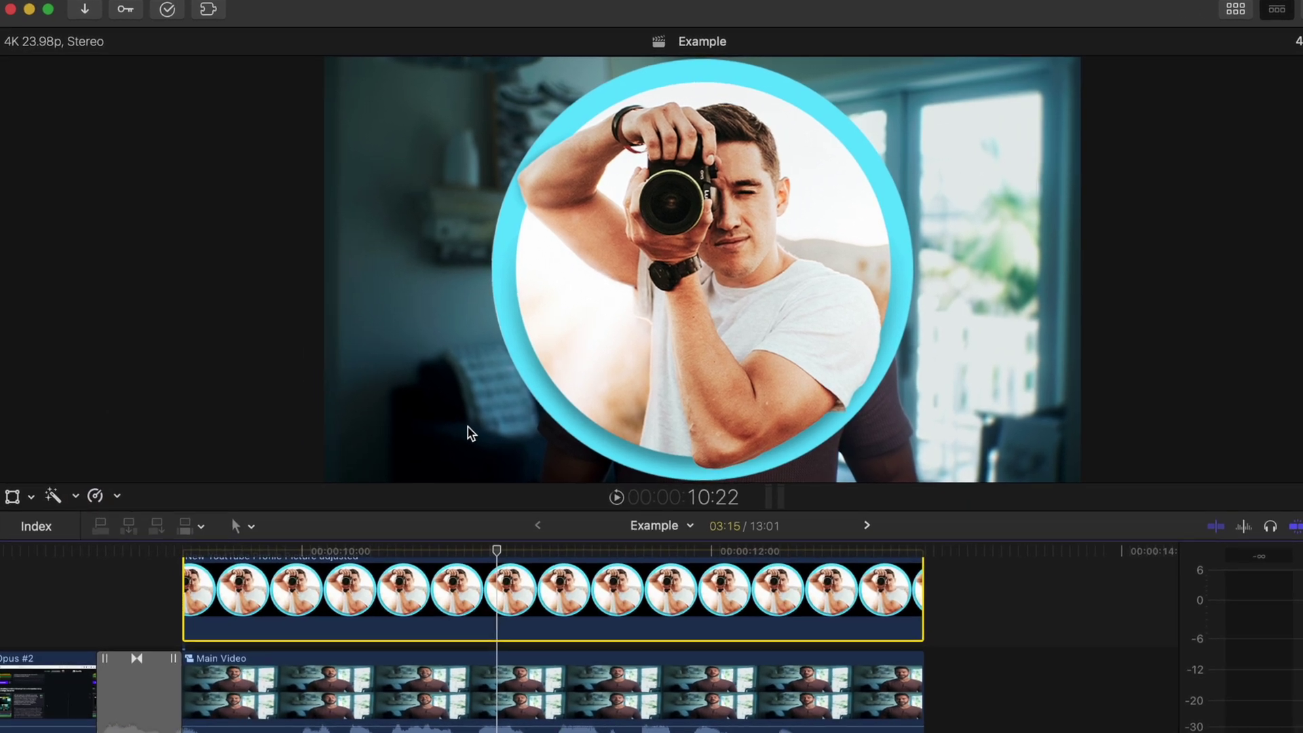
Step: Scale the circular profile overlay down and move it to the frame's top-left corner
{"action": "key", "text": "shift+t"}
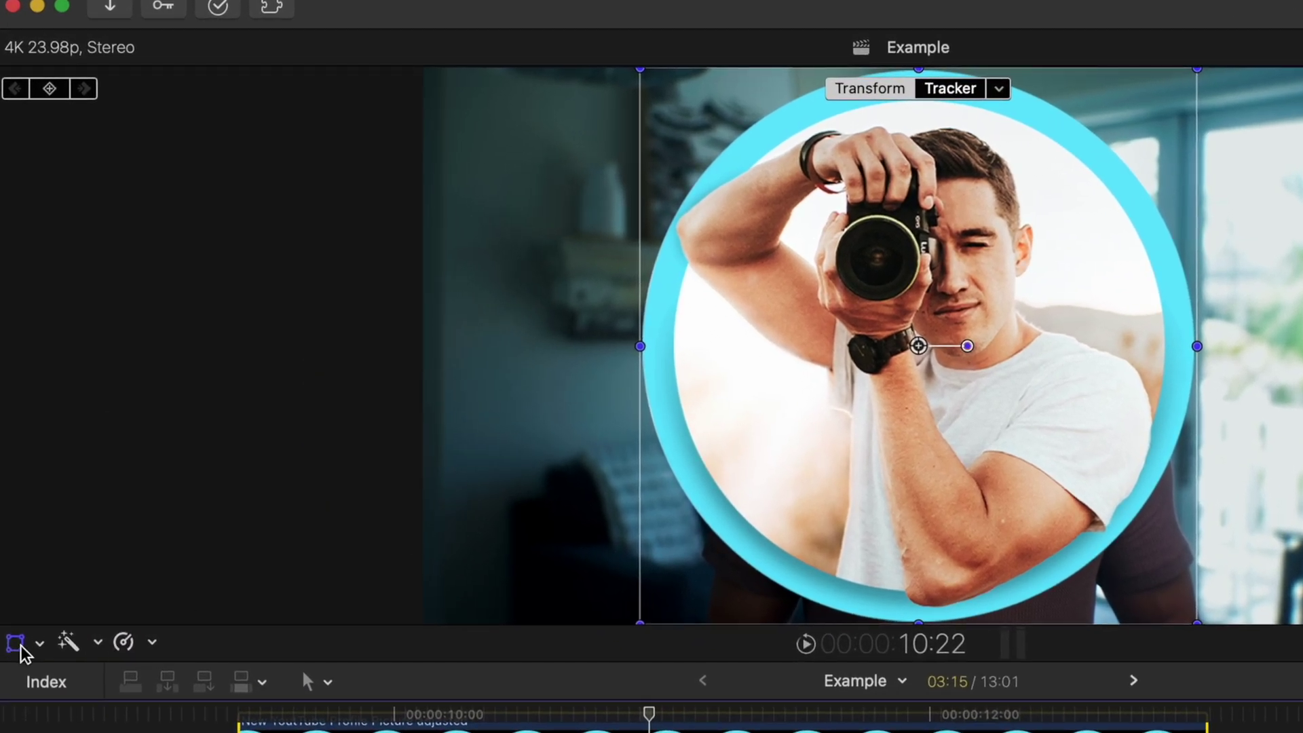
{"action": "left_click", "coordinate": [21, 648]}
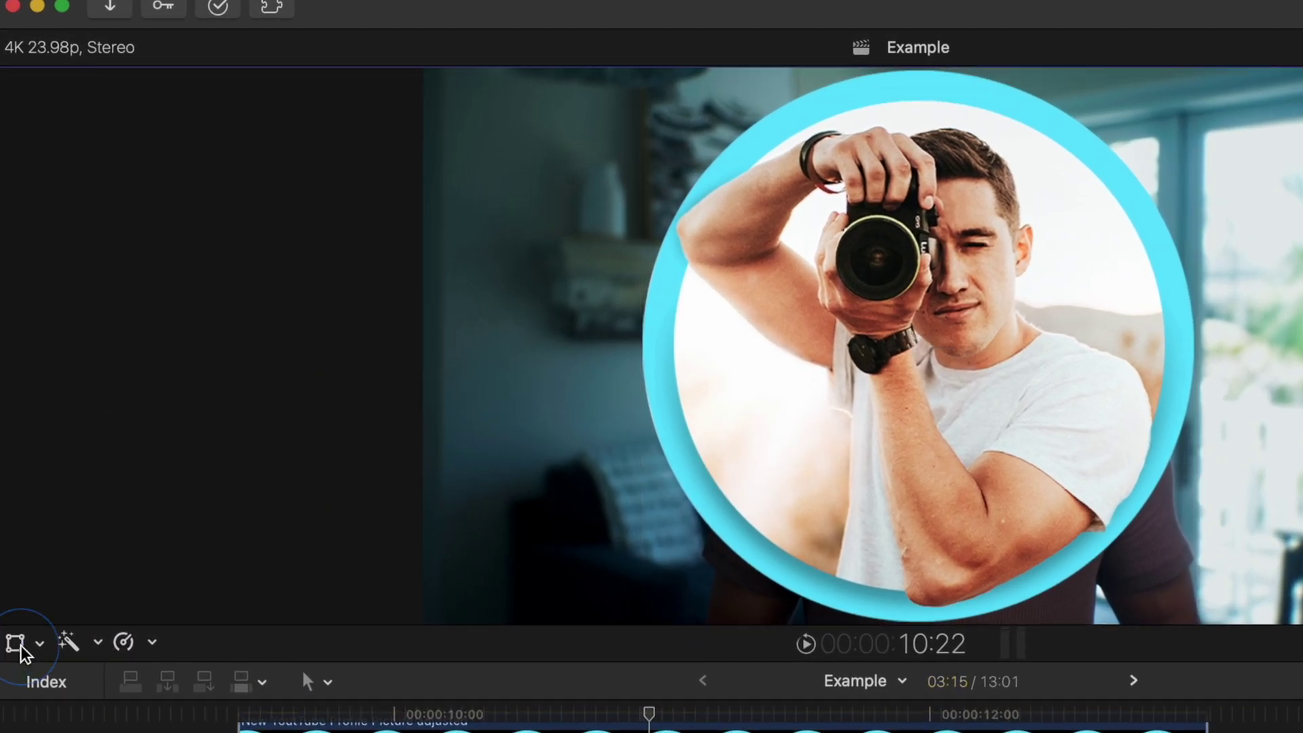
{"action": "left_click", "coordinate": [20, 648]}
{"action": "left_click_drag", "start_coordinate": [1156, 597], "coordinate": [998, 456]}
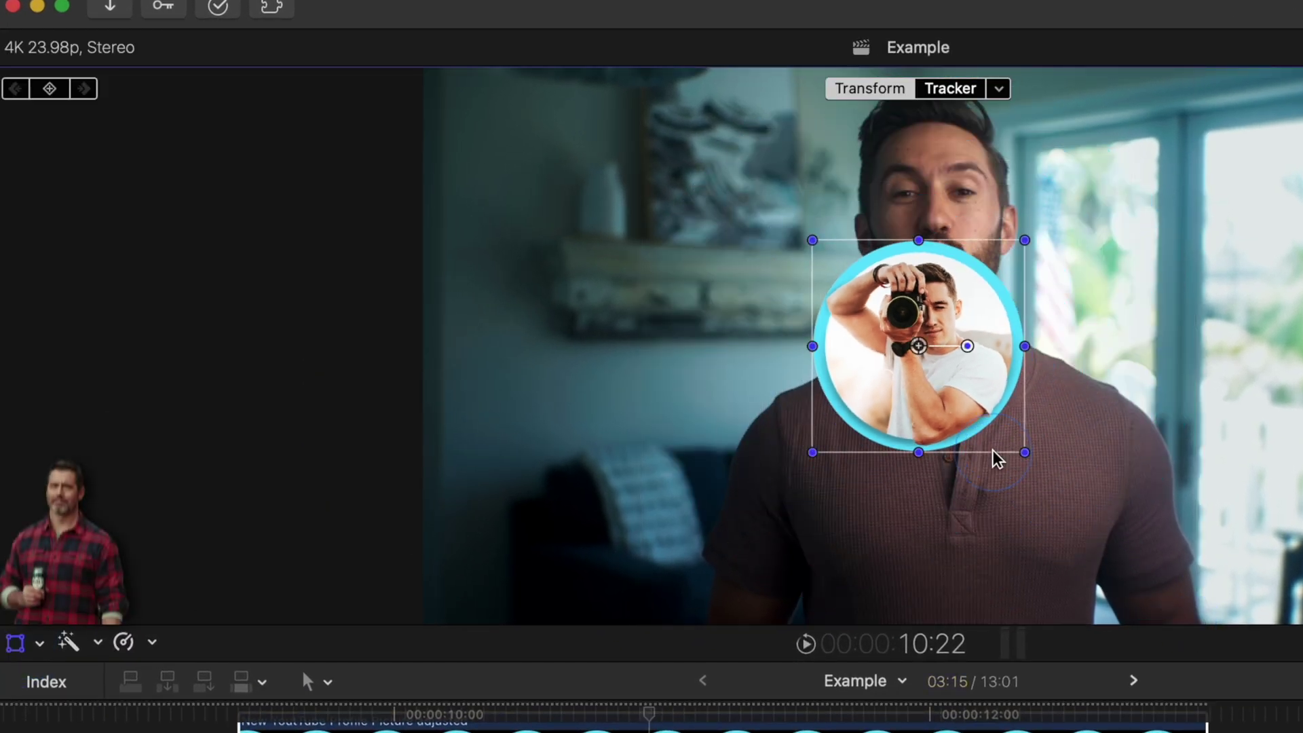
{"action": "left_click_drag", "start_coordinate": [951, 384], "coordinate": [602, 244]}
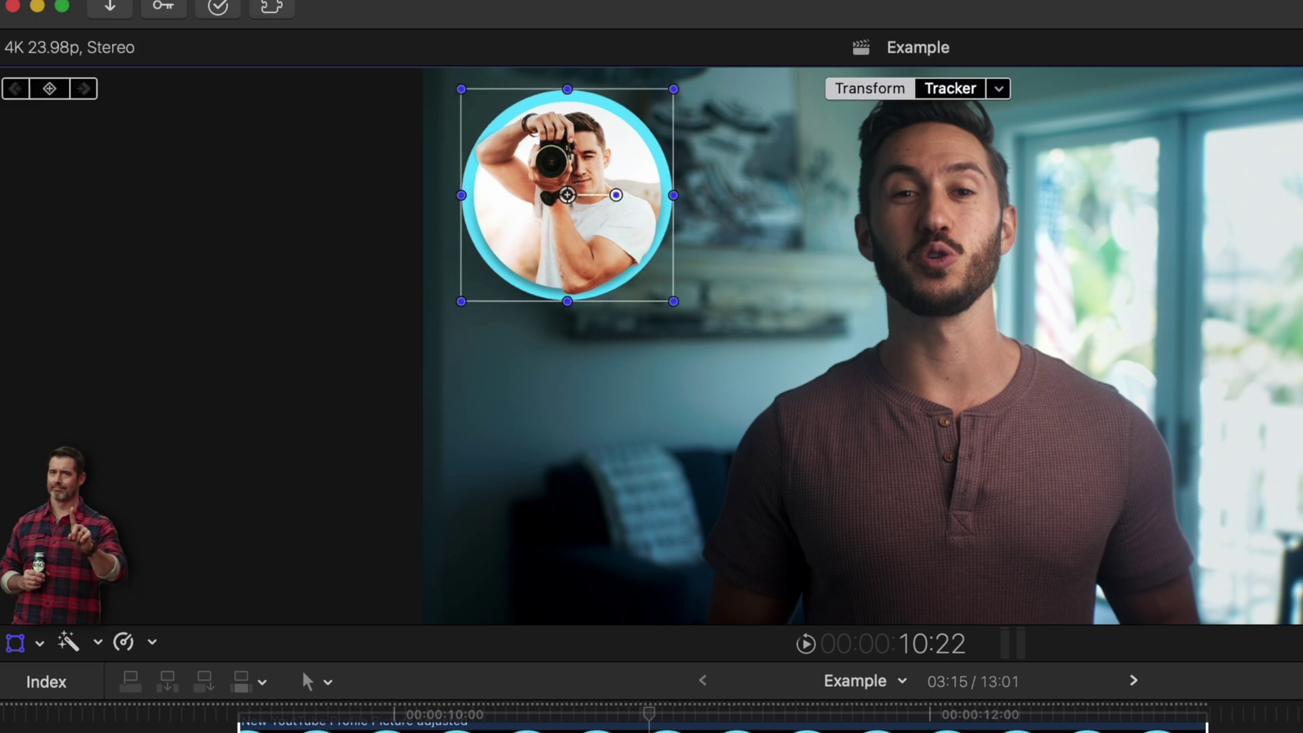
{"action": "left_click", "coordinate": [19, 643]}
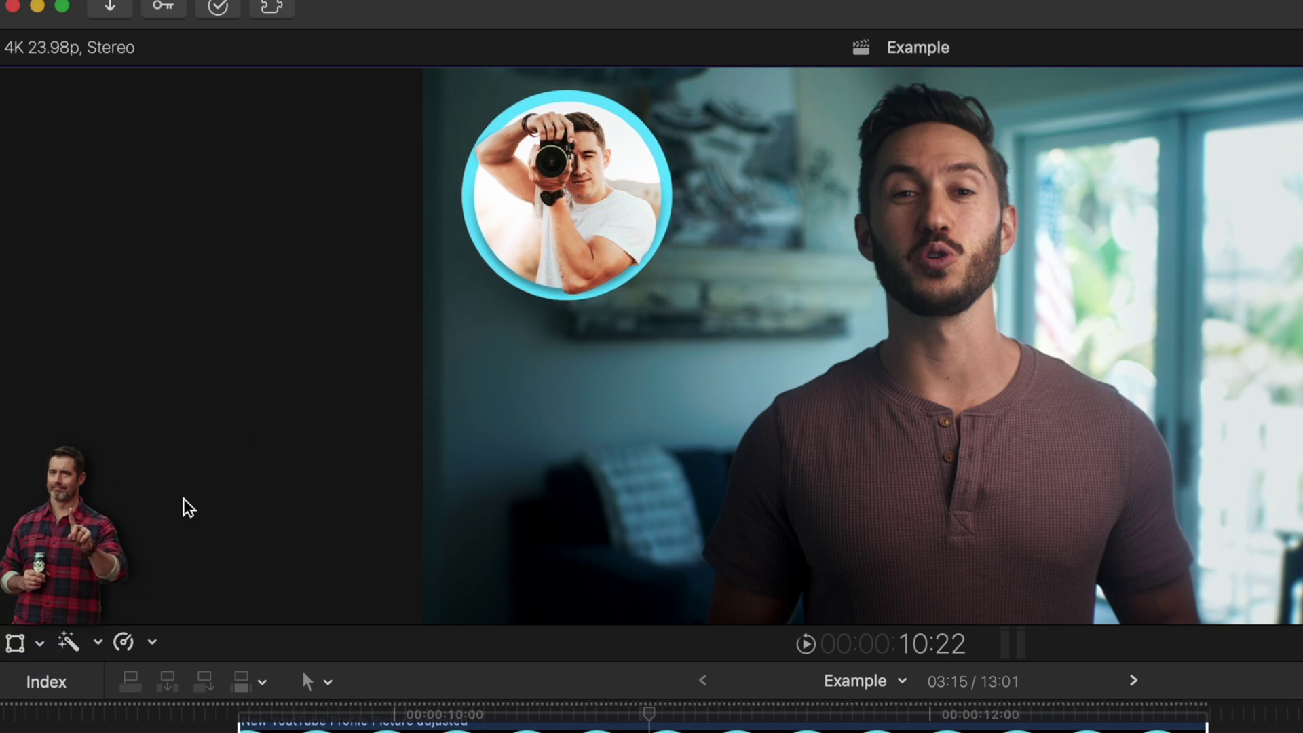
{"action": "left_click", "coordinate": [13, 643]}
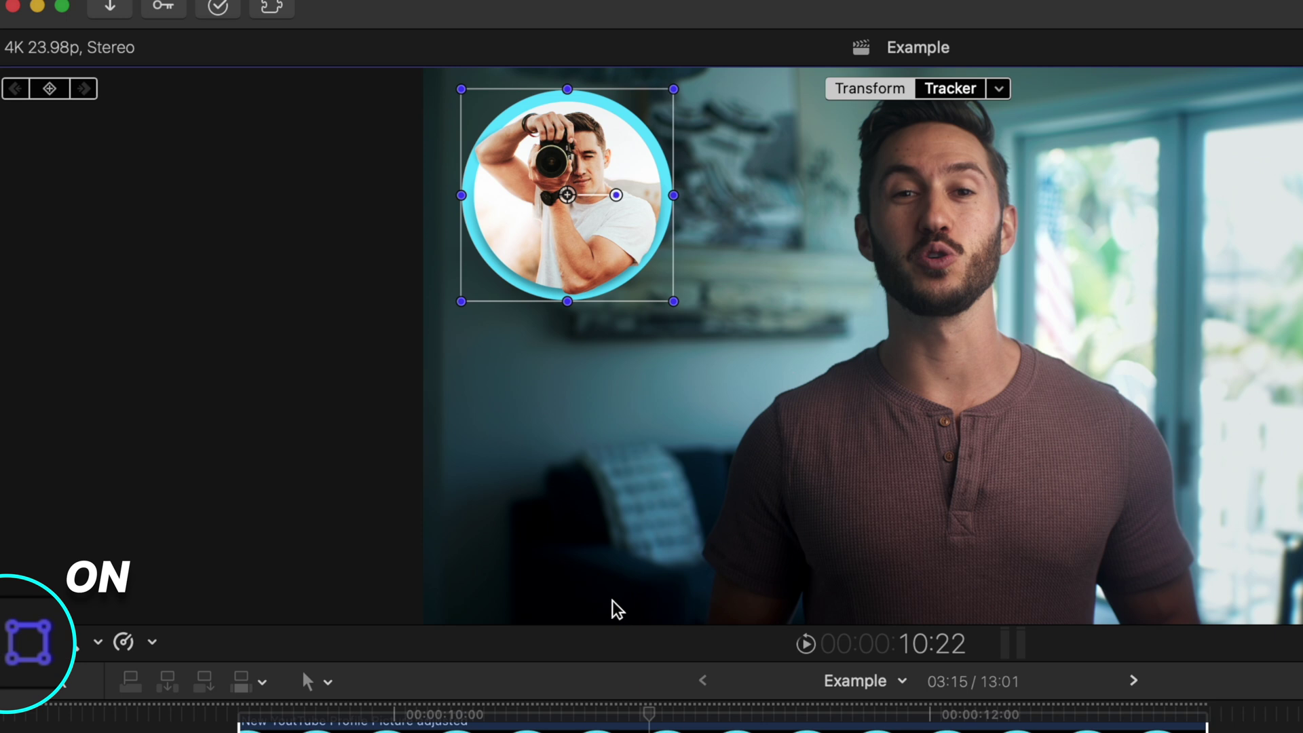
{"action": "key", "text": "a"}
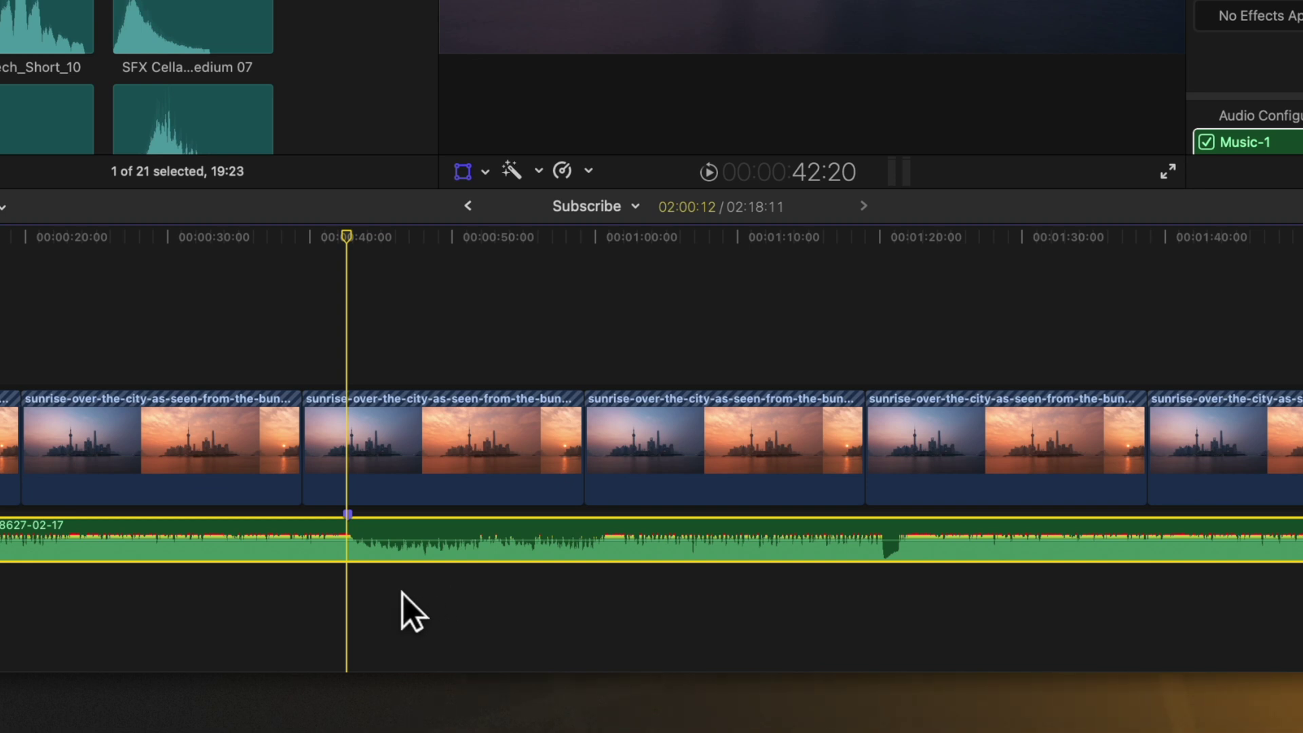
{"action": "key", "text": "super+b"}
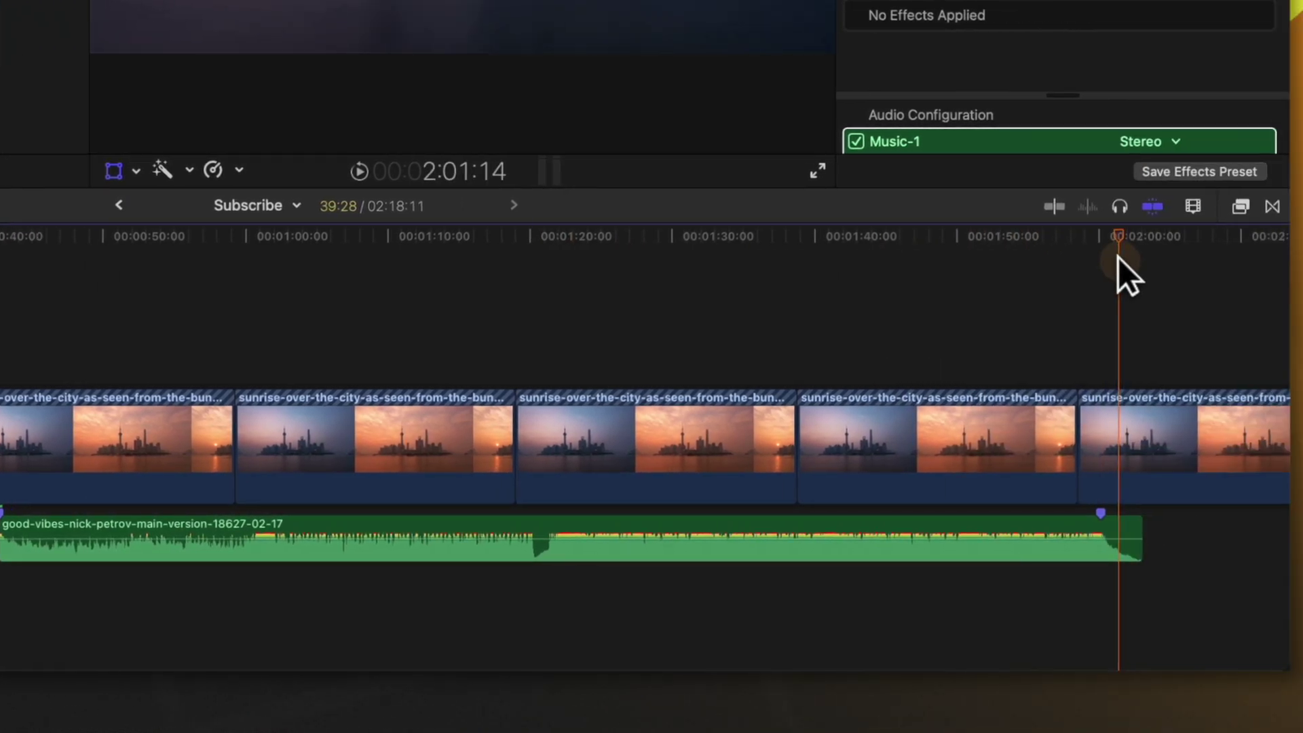
{"action": "left_click", "coordinate": [1296, 258]}
{"action": "left_click", "coordinate": [1019, 543]}
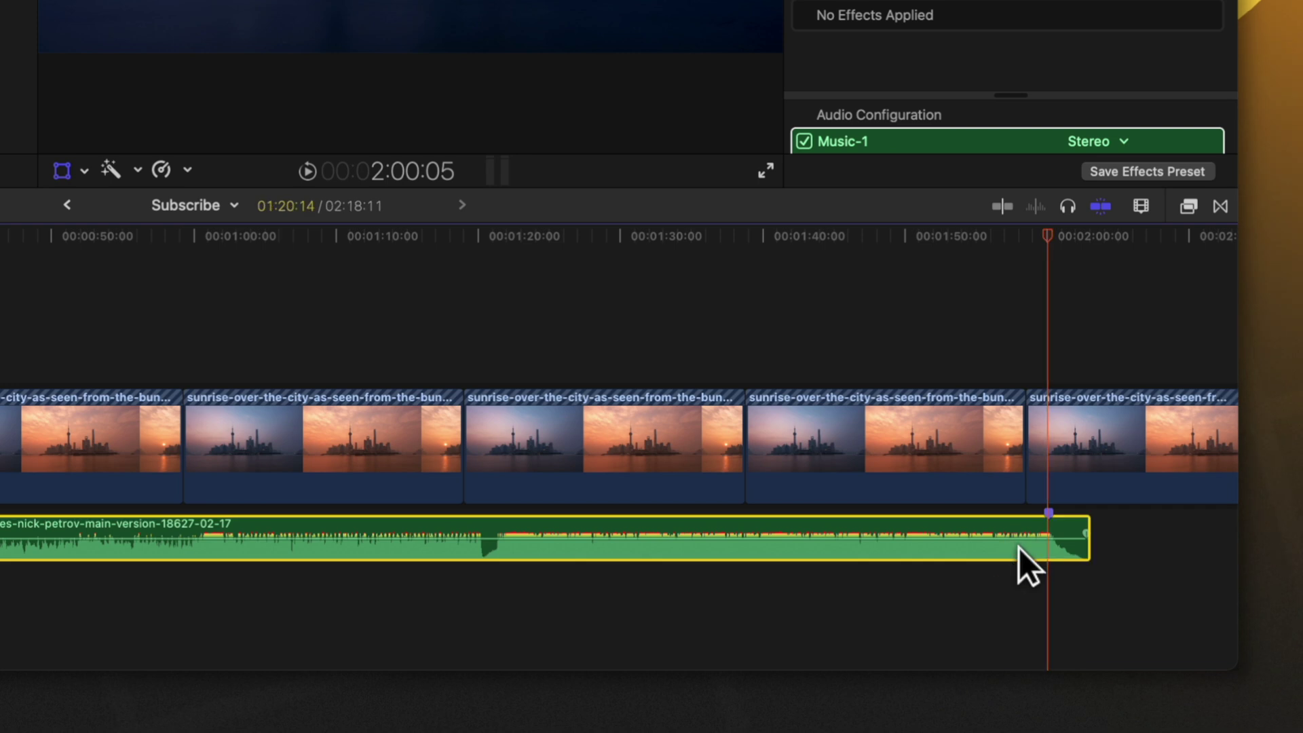
{"action": "key", "text": "super+b"}
{"action": "key", "text": "Delete"}
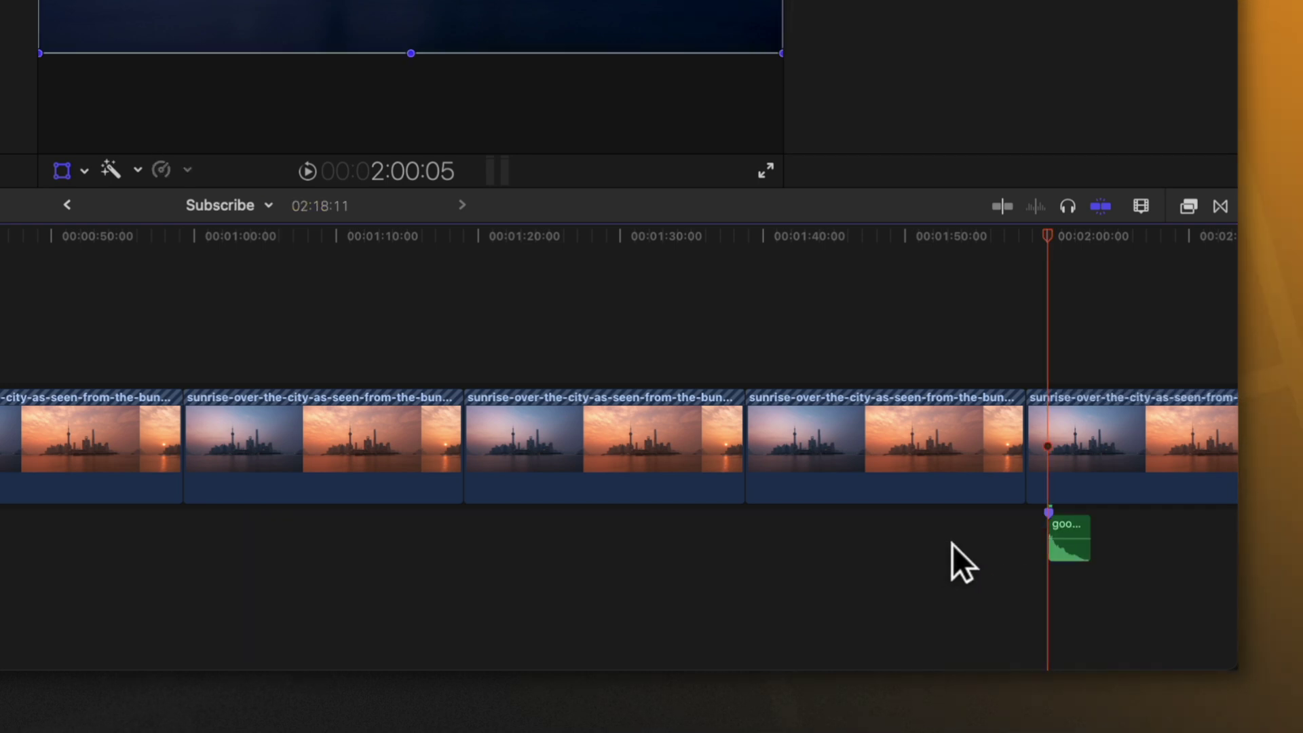
{"action": "left_click", "coordinate": [1063, 543]}
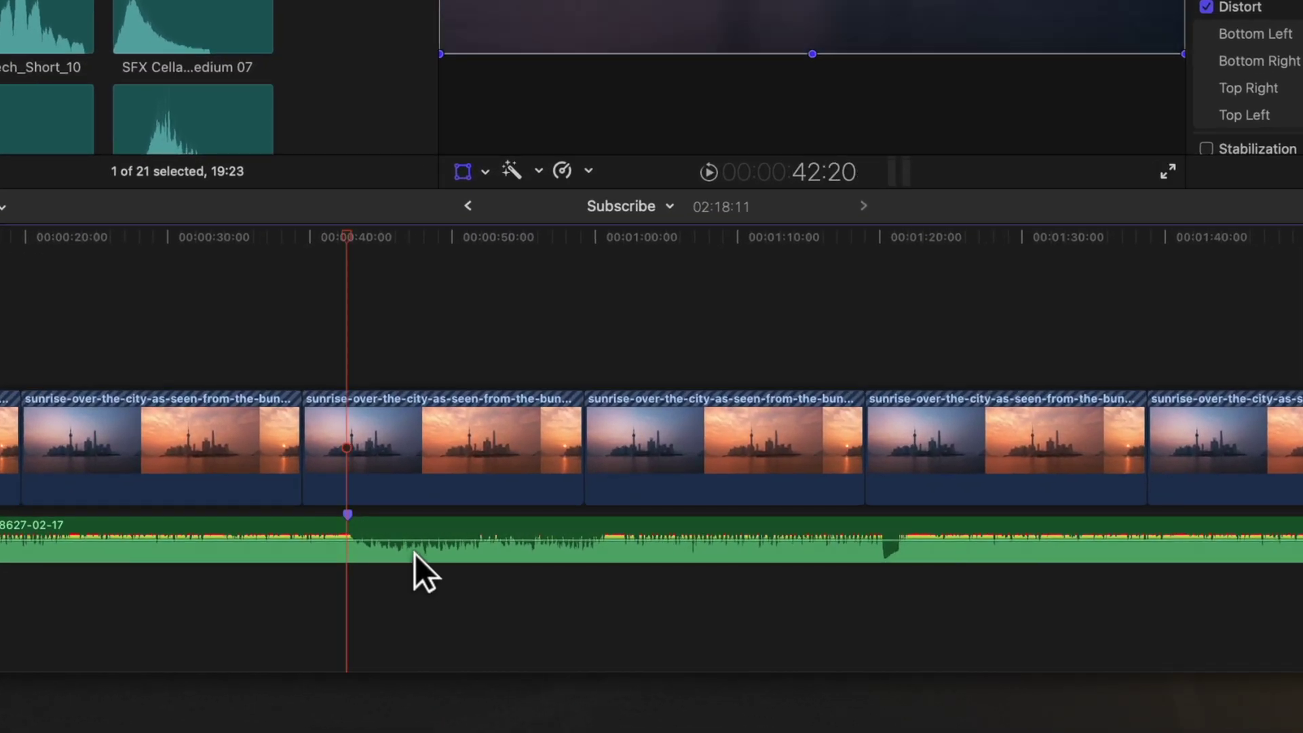
Step: Put the music in its own storyline, blade at 2:00:05, delete the left piece, trim and split again
{"action": "left_click", "coordinate": [404, 547]}
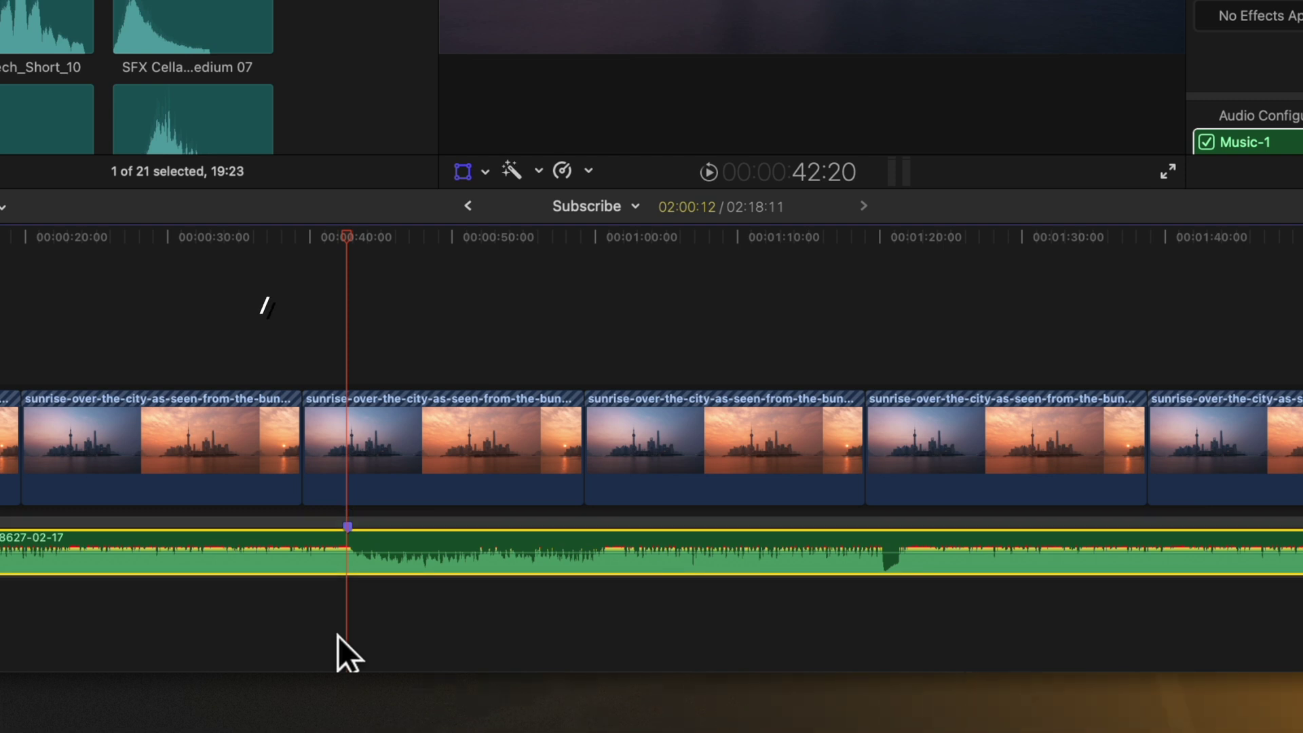
{"action": "key", "text": "super+g"}
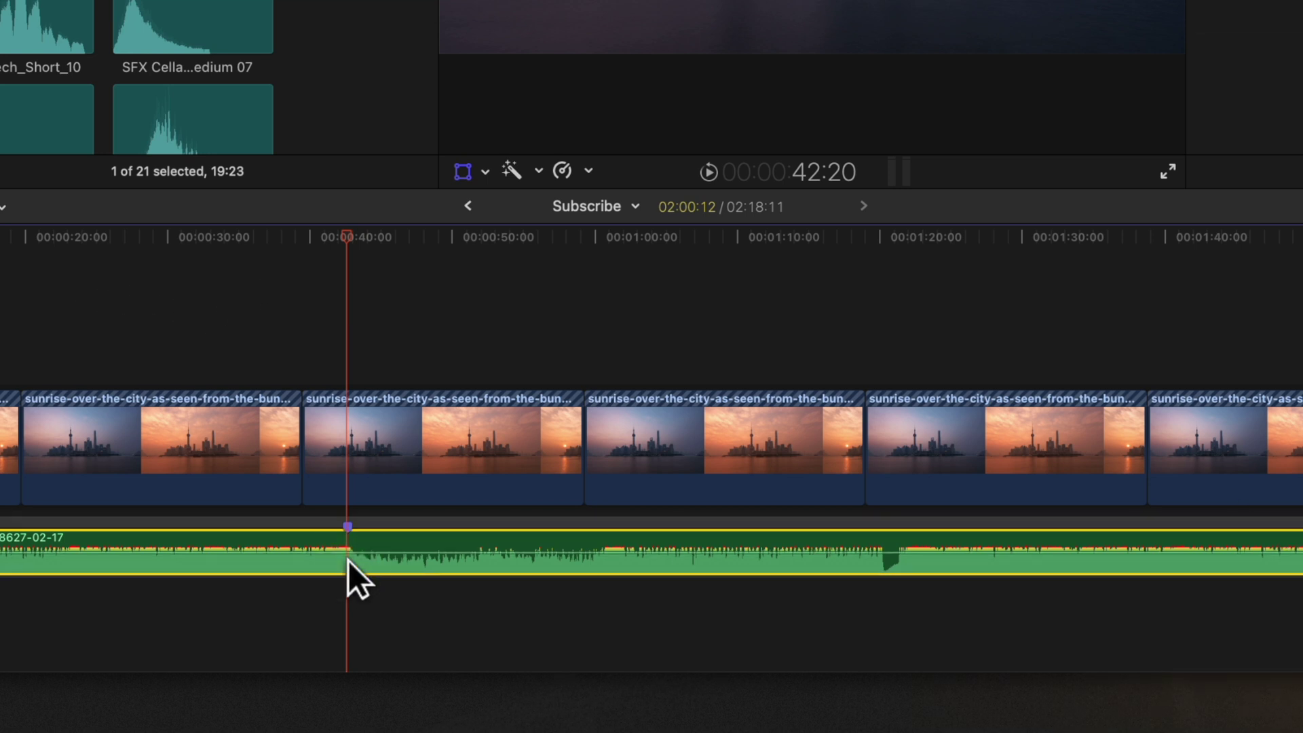
{"action": "key", "text": "super+b"}
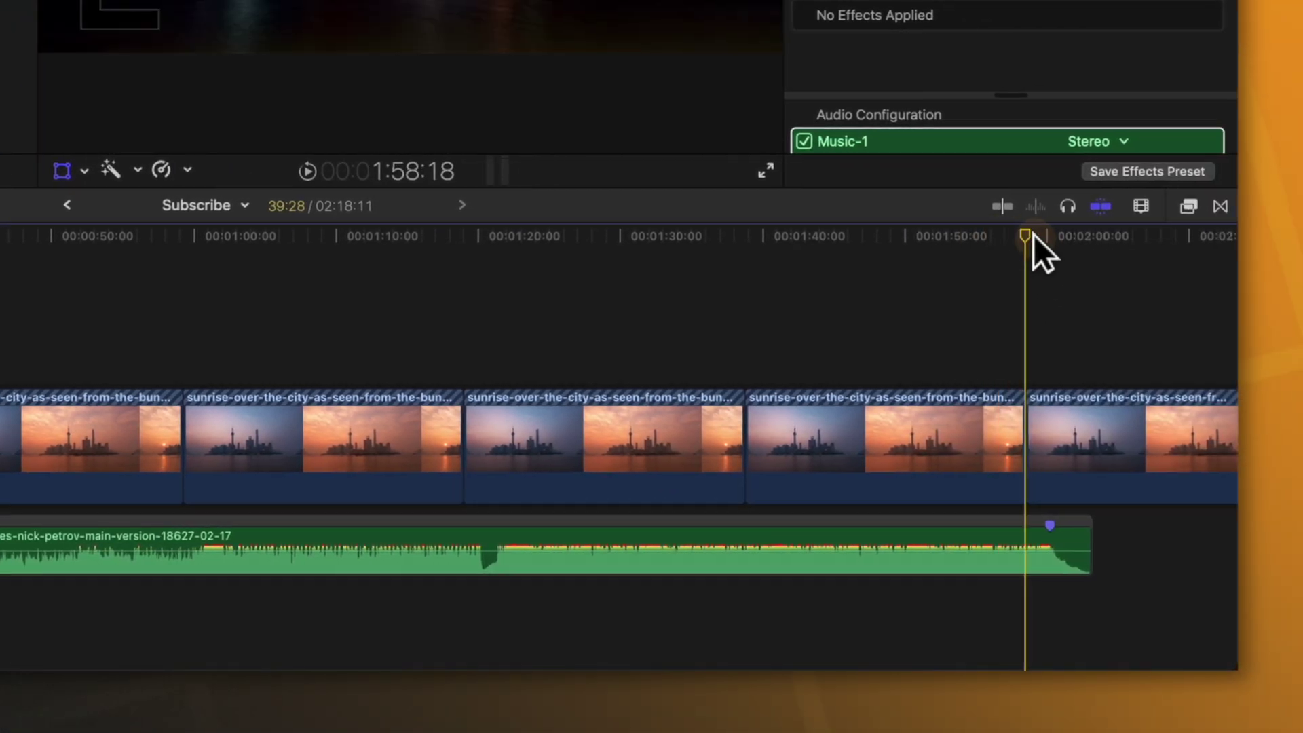
{"action": "left_click_drag", "start_coordinate": [1032, 234], "coordinate": [1044, 234]}
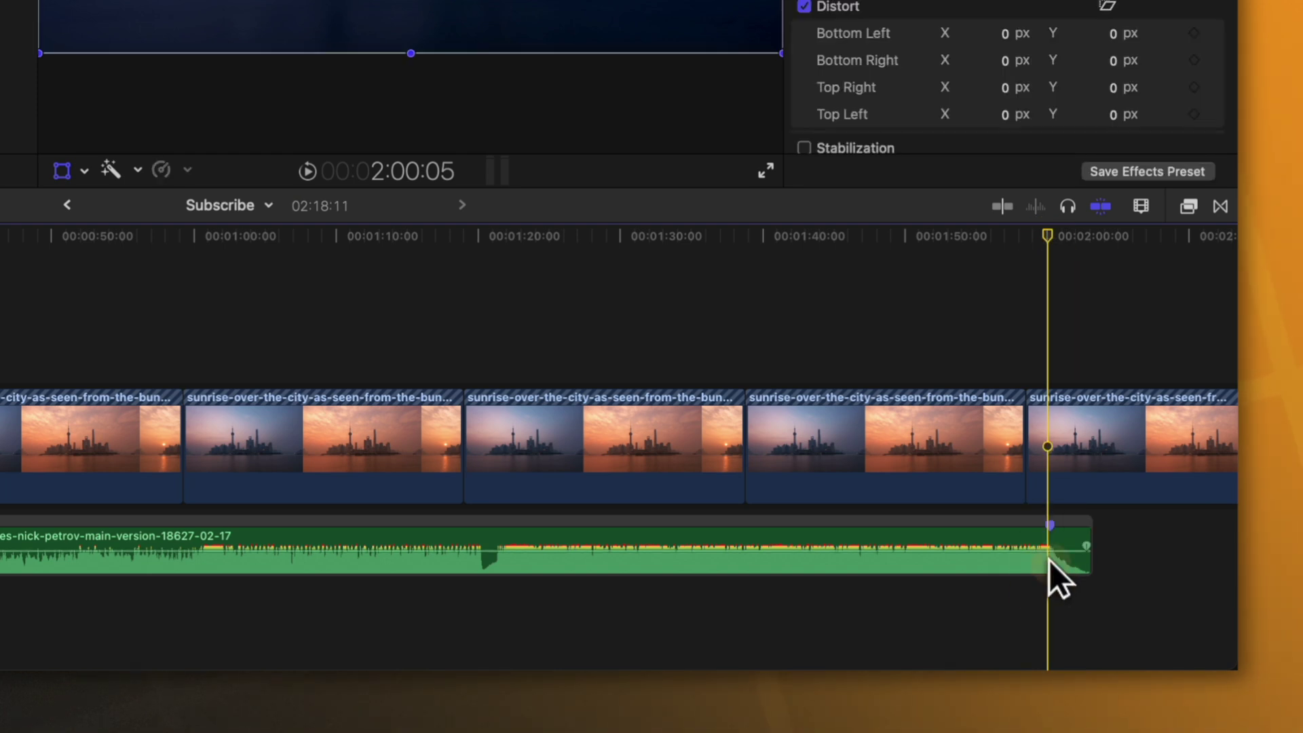
{"action": "left_click", "coordinate": [1034, 570]}
{"action": "key", "text": "Delete"}
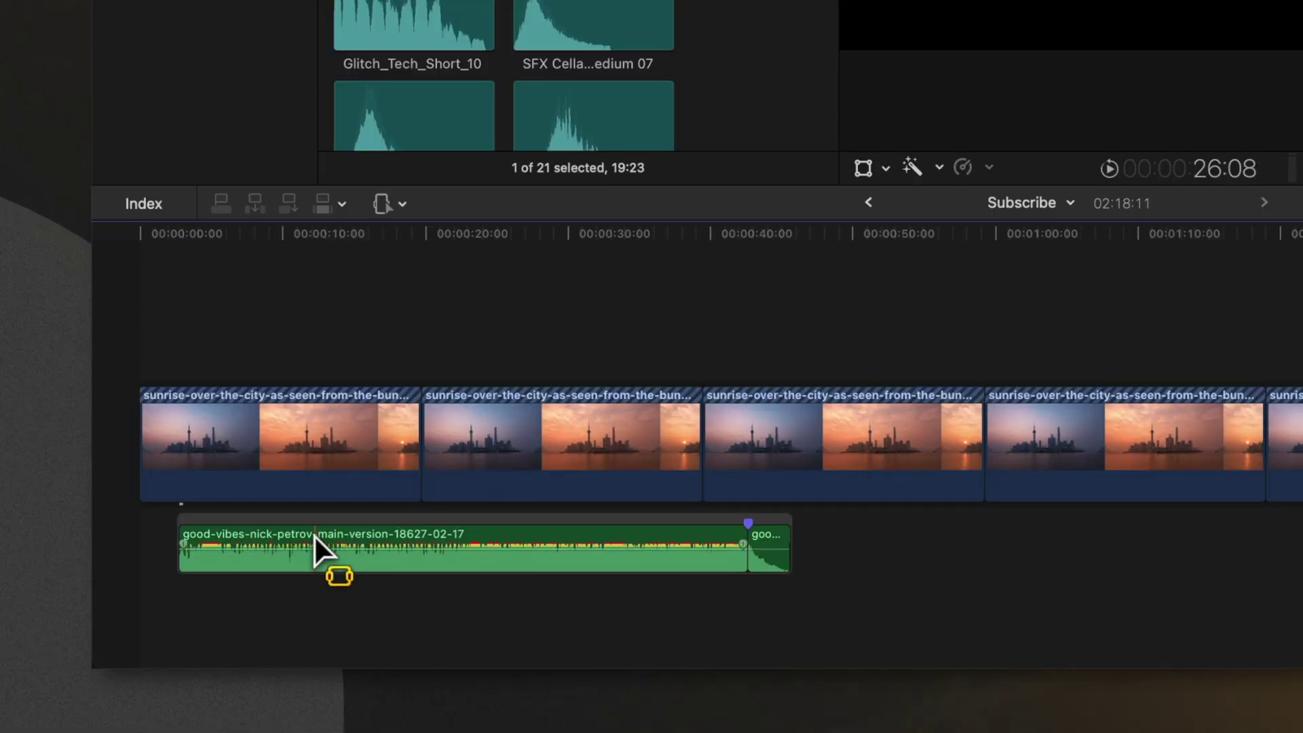
{"action": "left_click_drag", "start_coordinate": [315, 536], "coordinate": [498, 573]}
{"action": "key", "text": "cmd+b"}
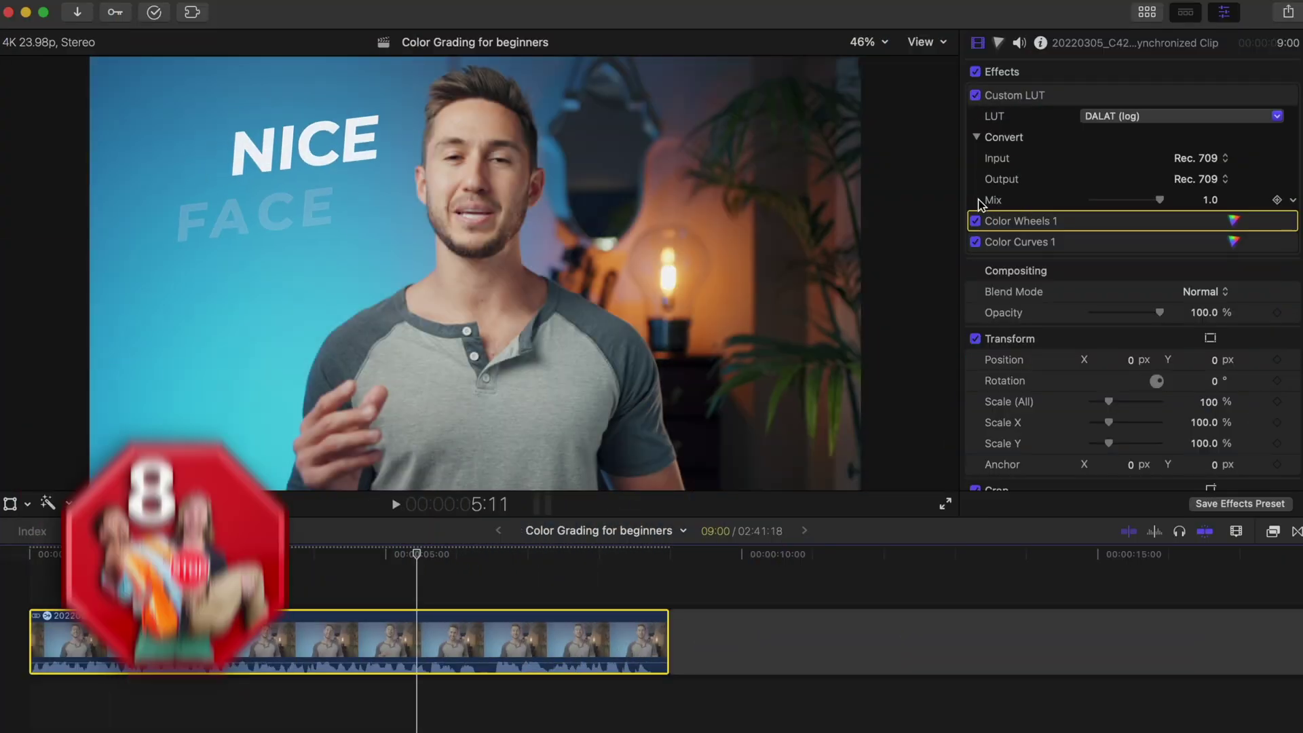
Step: Switch off Color Wheels 1, Color Curves 1 and the Custom LUT to compare the ungraded clip
{"action": "left_click", "coordinate": [975, 220]}
{"action": "left_click", "coordinate": [975, 242]}
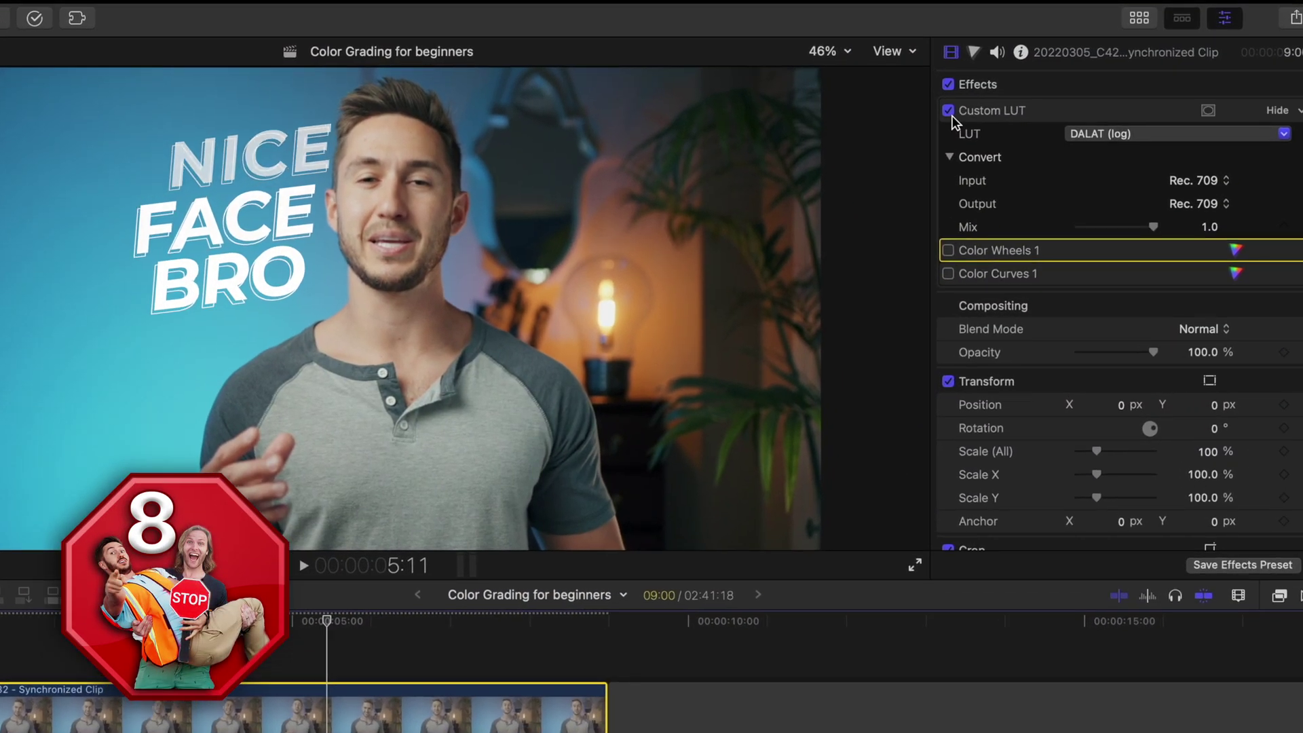
{"action": "left_click", "coordinate": [948, 111]}
Step: Re-enable the Custom LUT, Color Wheels 1 and Color Curves 1, then add a Sharpen effect to the clip
{"action": "left_click", "coordinate": [948, 111]}
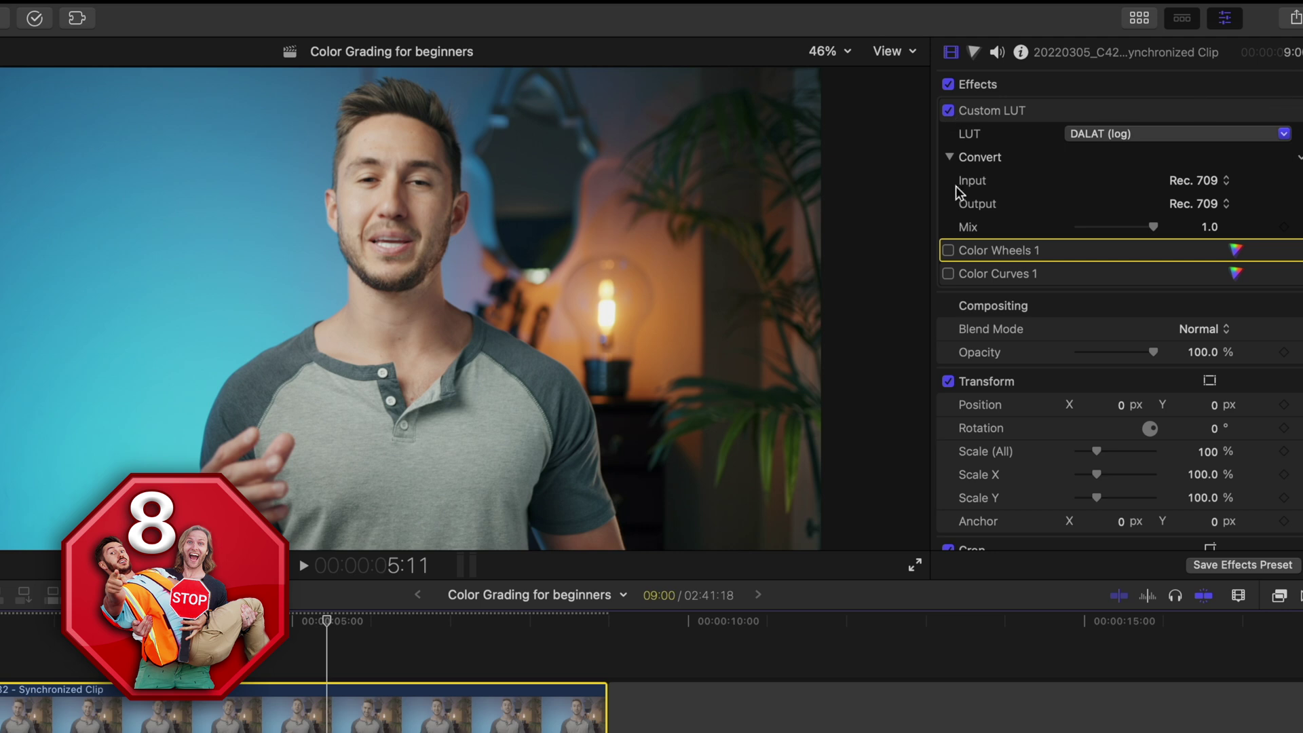
{"action": "left_click", "coordinate": [948, 250]}
{"action": "left_click", "coordinate": [948, 274]}
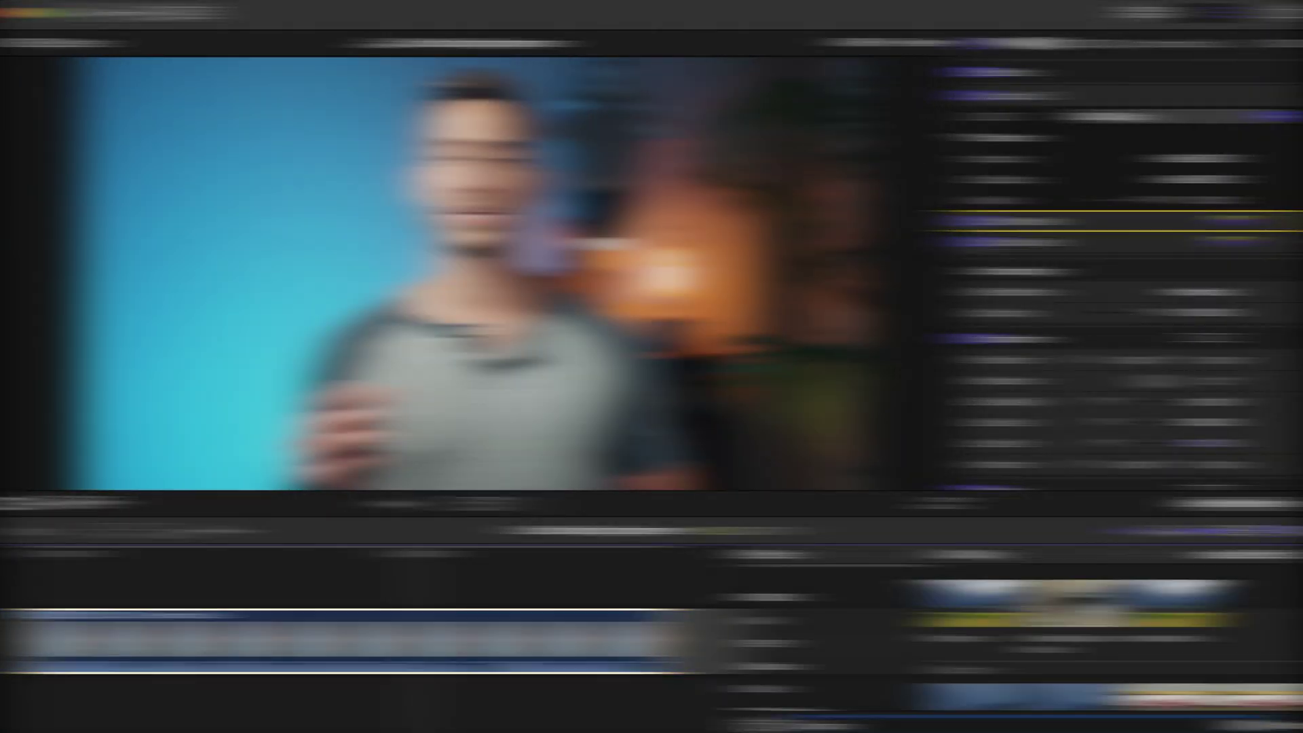
{"action": "left_click_drag", "start_coordinate": [976, 602], "coordinate": [658, 631]}
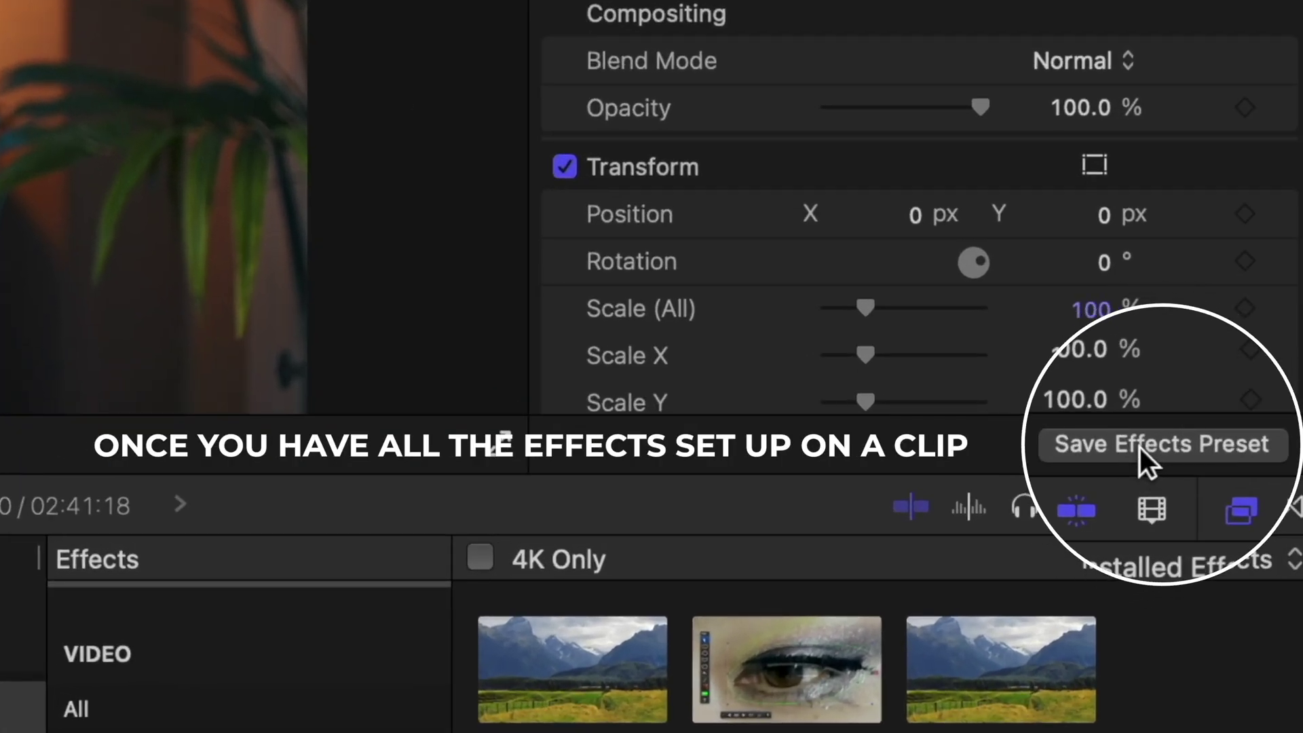
{"action": "left_click", "coordinate": [1138, 450]}
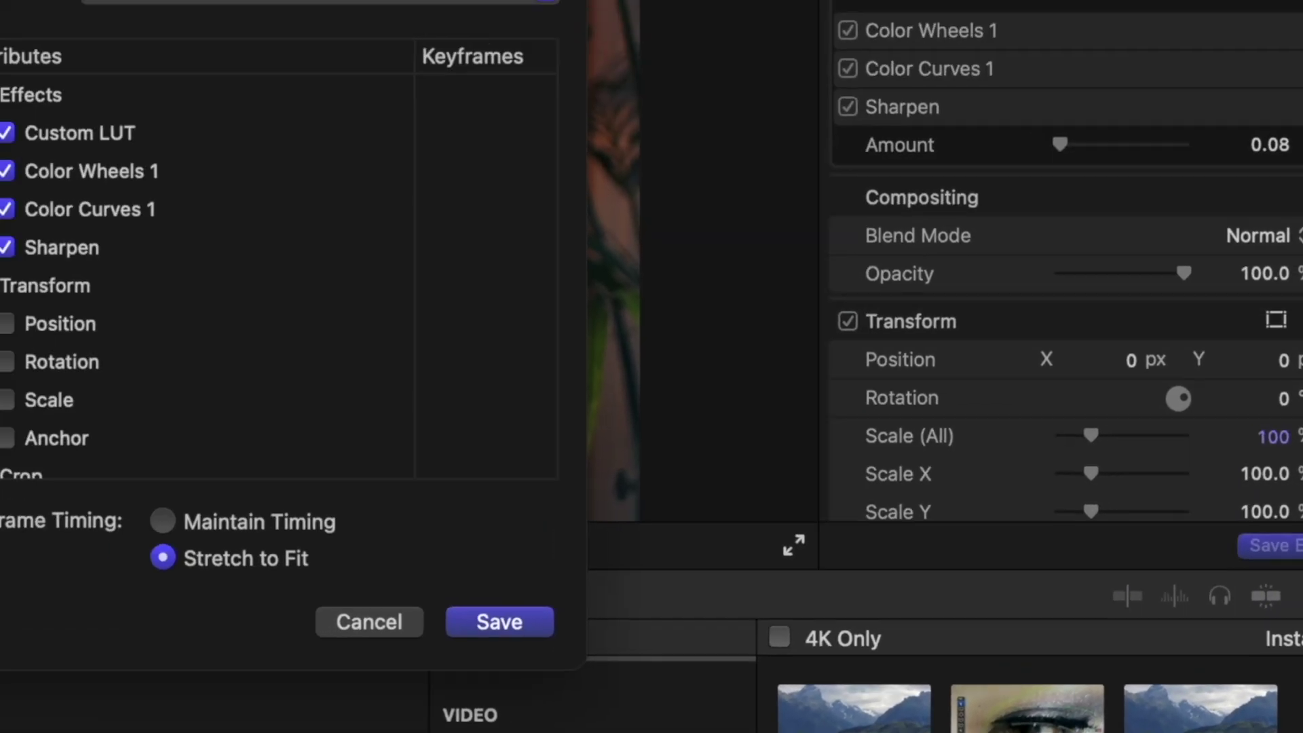
Step: Save the clip's video effects as preset 'YouTube Studio Effects' in the Custom category
{"action": "left_click", "coordinate": [693, 225]}
{"action": "left_click", "coordinate": [686, 637]}
{"action": "type", "text": "YouTube Studio Effects"}
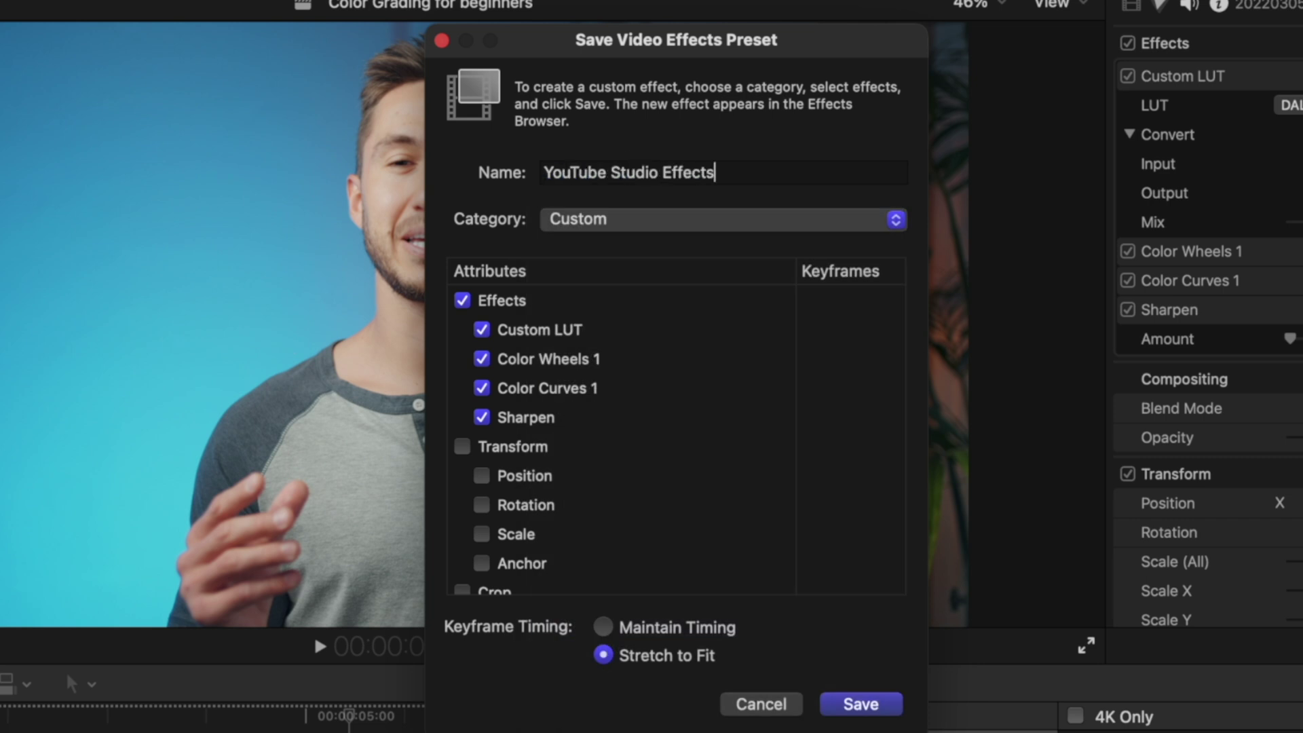
{"action": "key", "text": "Return"}
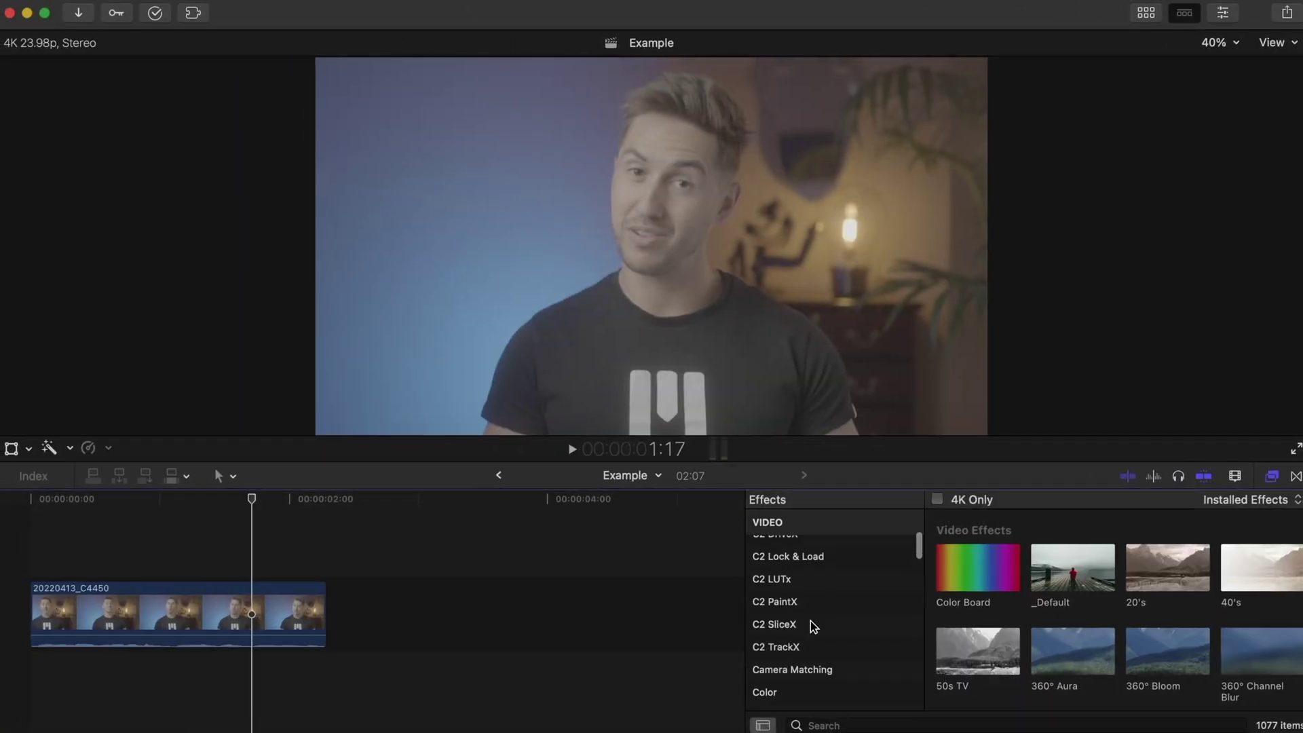
Step: Confirm the preset under Custom effects, then begin saving the Example clip's audio effects as a preset
{"action": "left_click", "coordinate": [797, 581]}
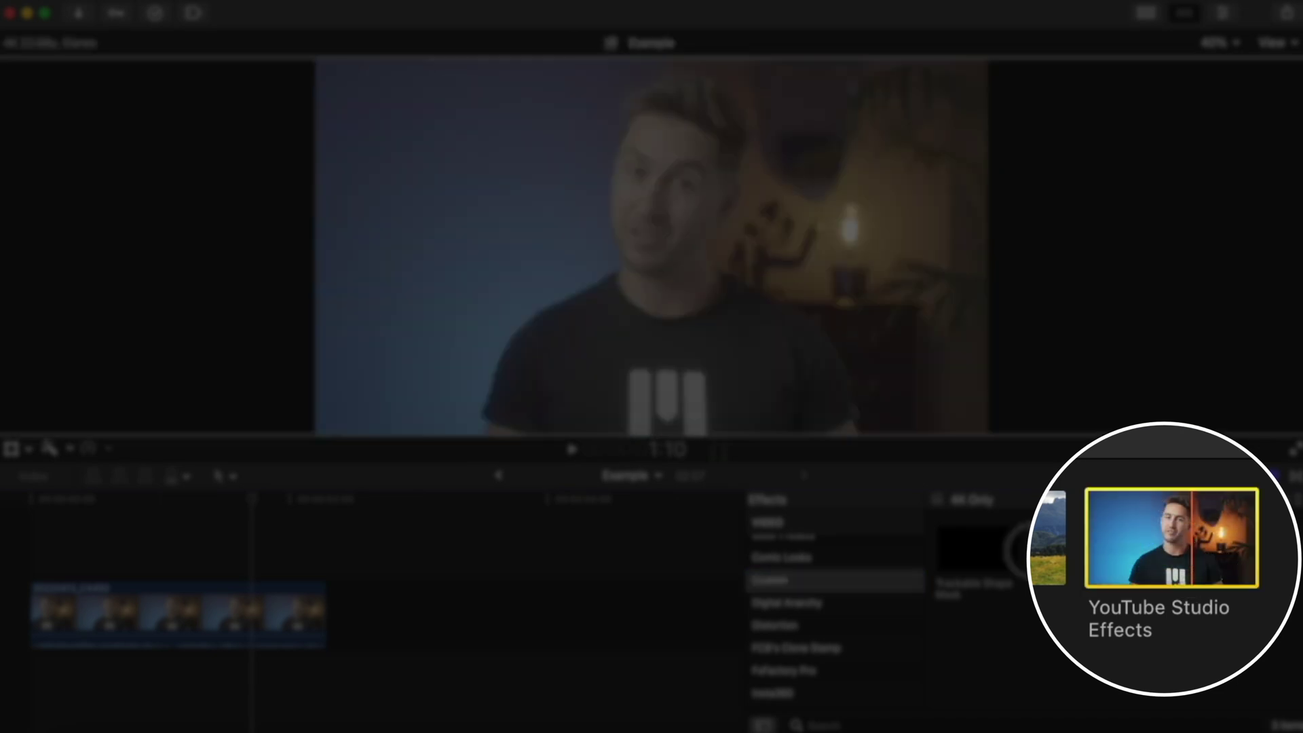
{"action": "left_click", "coordinate": [150, 611]}
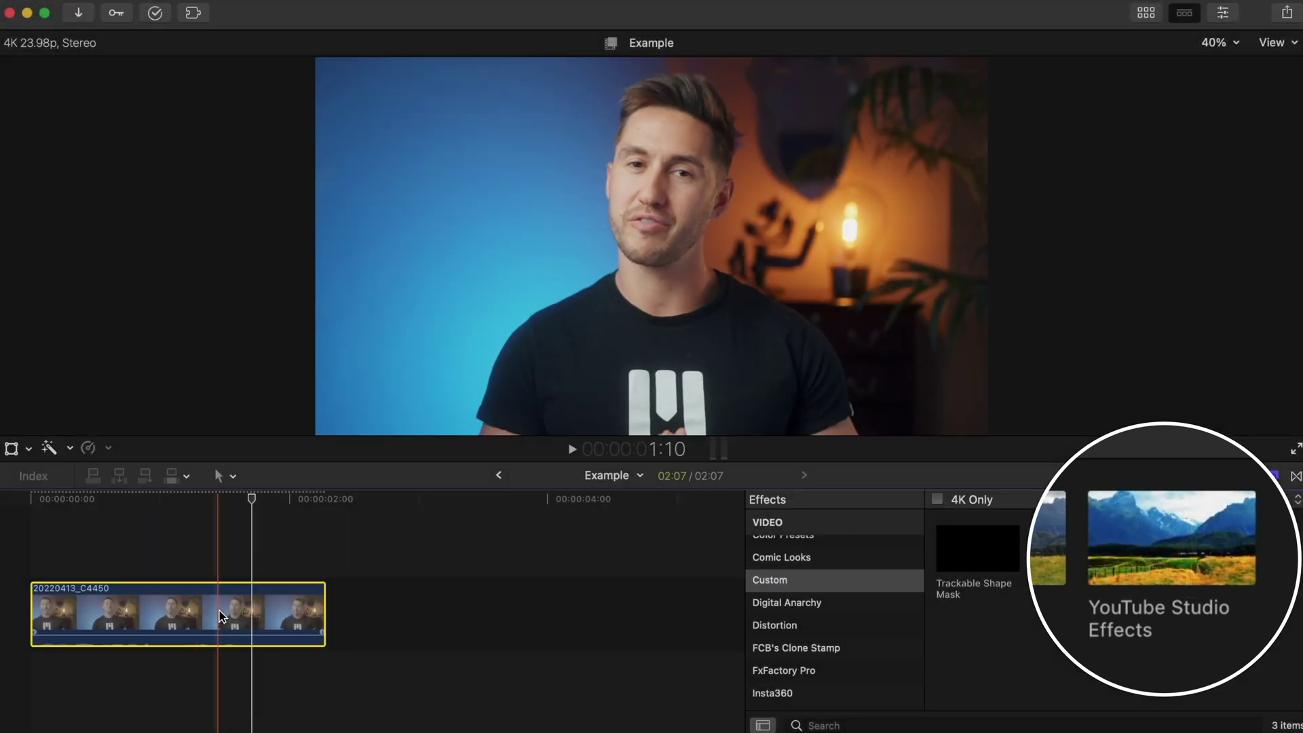
{"action": "left_click", "coordinate": [1224, 15]}
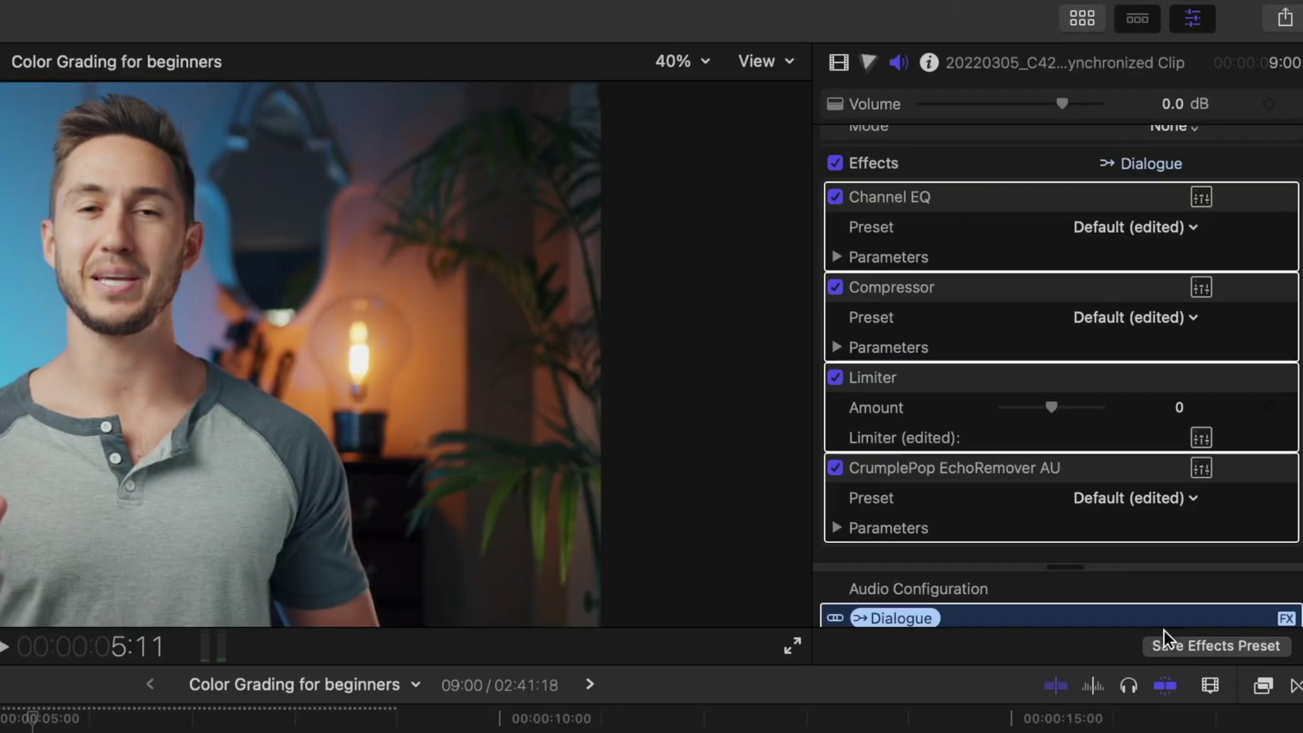
{"action": "left_click", "coordinate": [1184, 645]}
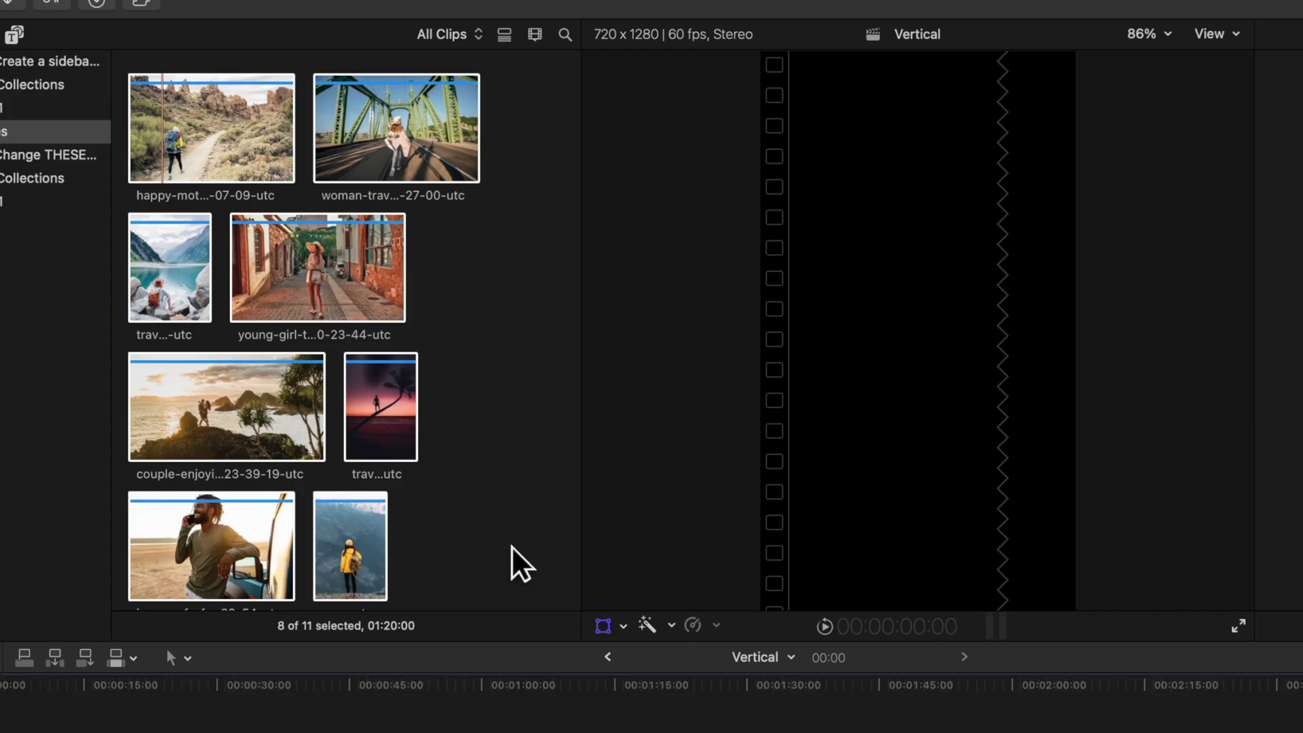
Step: Place the eight selected travel photos in the Vertical timeline and change their Spatial Conform from Fit to Fill
{"action": "left_click_drag", "start_coordinate": [518, 565], "coordinate": [288, 585]}
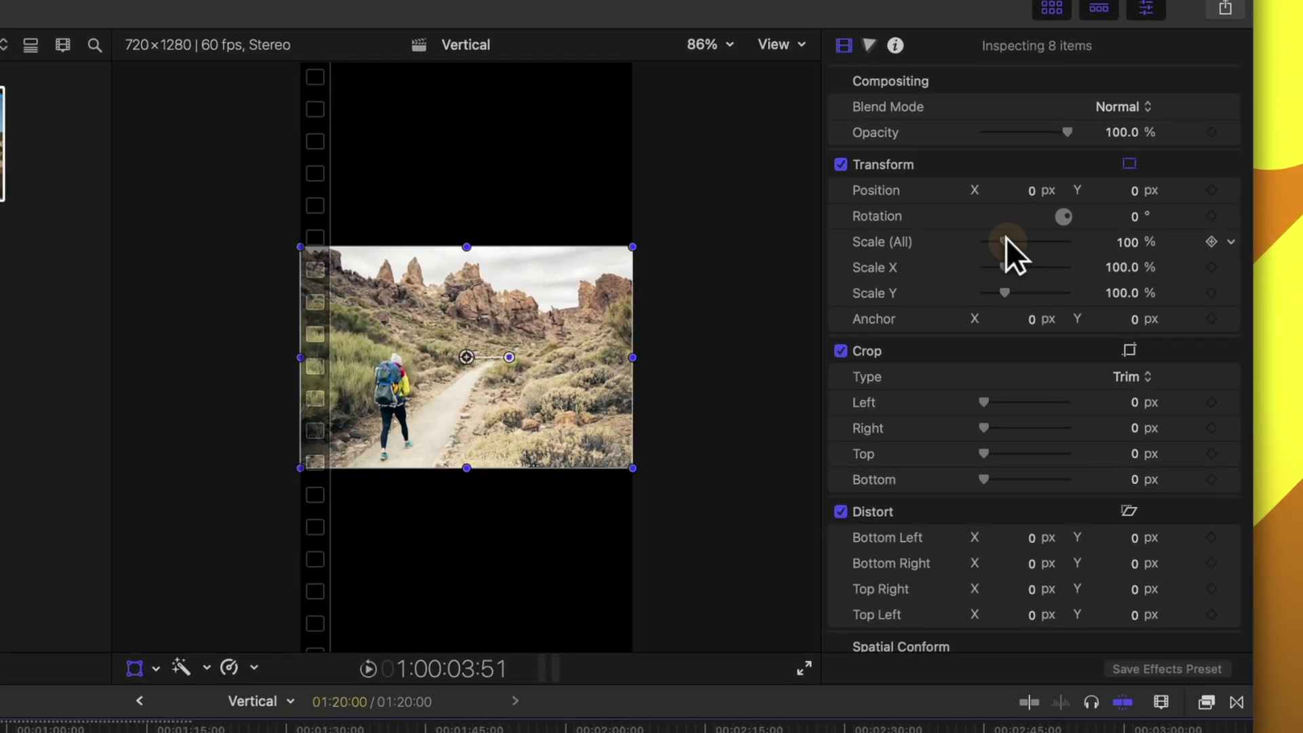
{"action": "left_click_drag", "start_coordinate": [1006, 237], "coordinate": [1051, 236]}
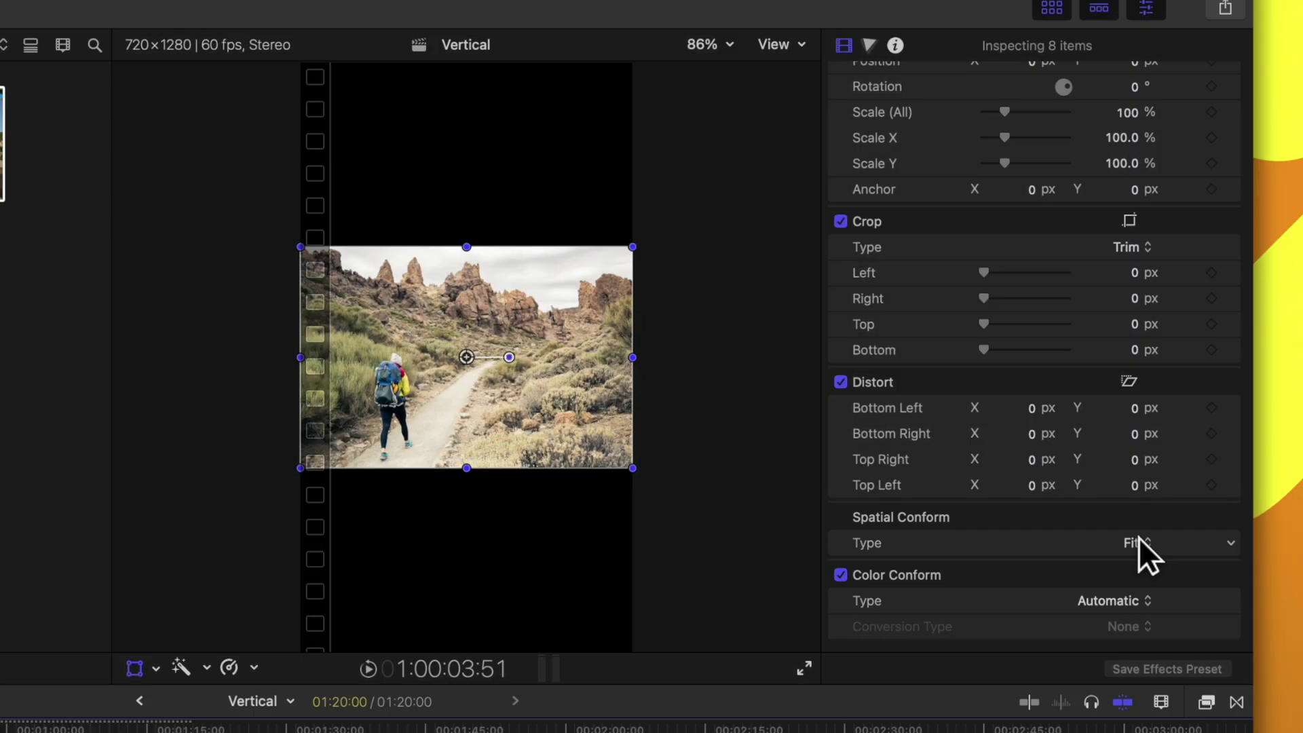
{"action": "left_click", "coordinate": [1138, 542]}
{"action": "left_click", "coordinate": [1154, 577]}
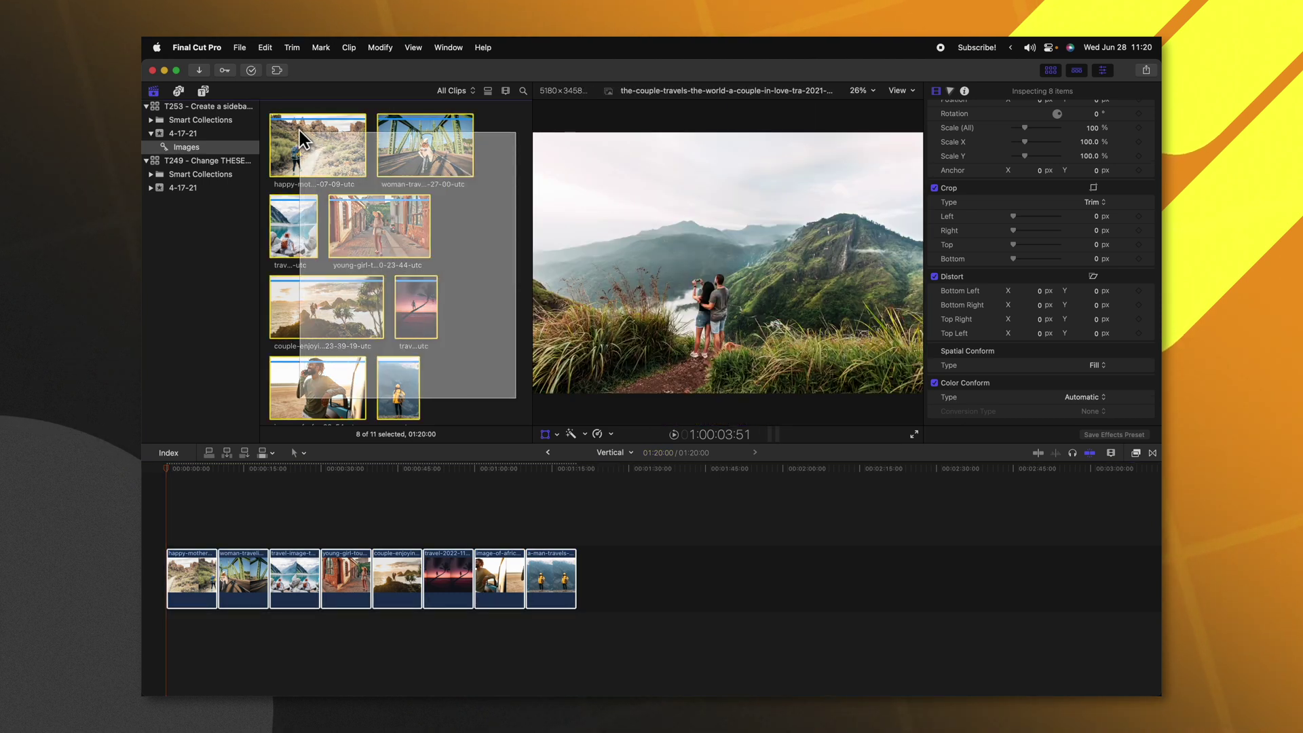
Step: Set Spatial Conform Type to Fill on the selected browser images
{"action": "left_click", "coordinate": [325, 155]}
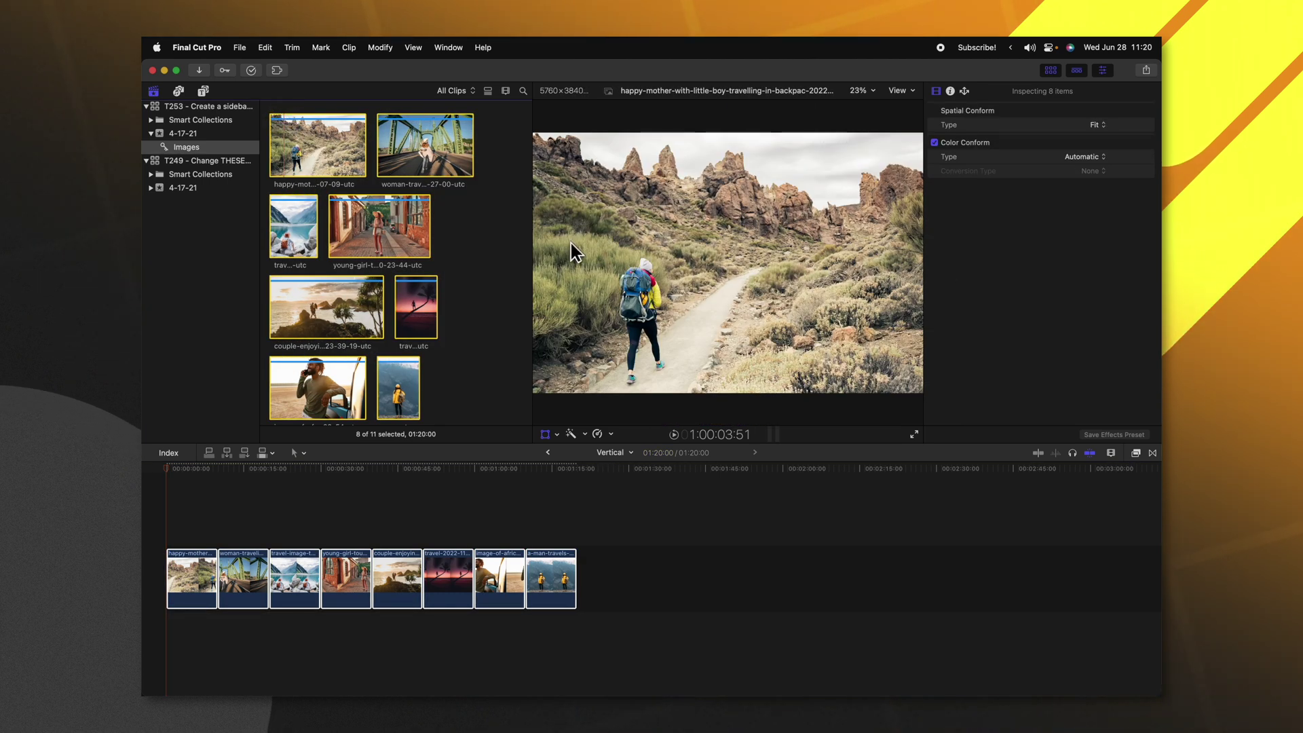
{"action": "left_click", "coordinate": [1098, 124]}
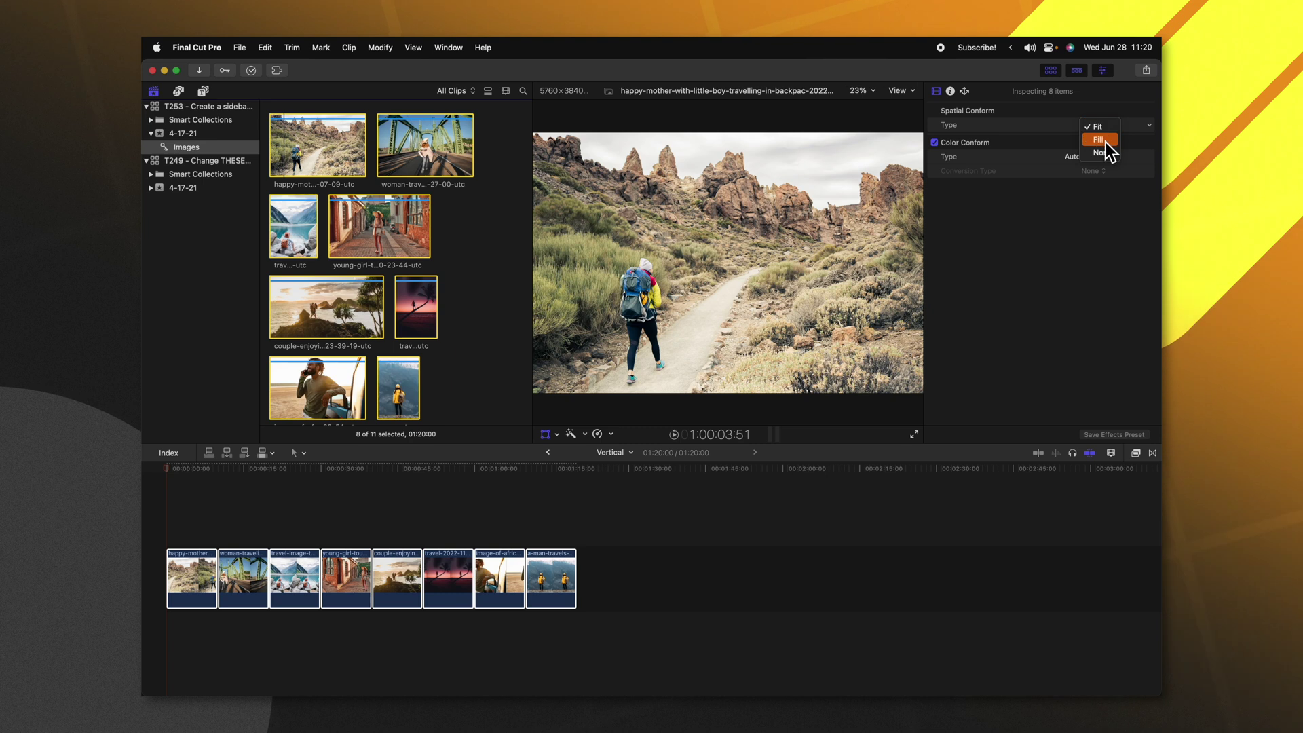
{"action": "left_click", "coordinate": [1097, 140]}
Step: Edit the bridge travel image into the timeline and park the playhead on it
{"action": "left_click", "coordinate": [466, 210]}
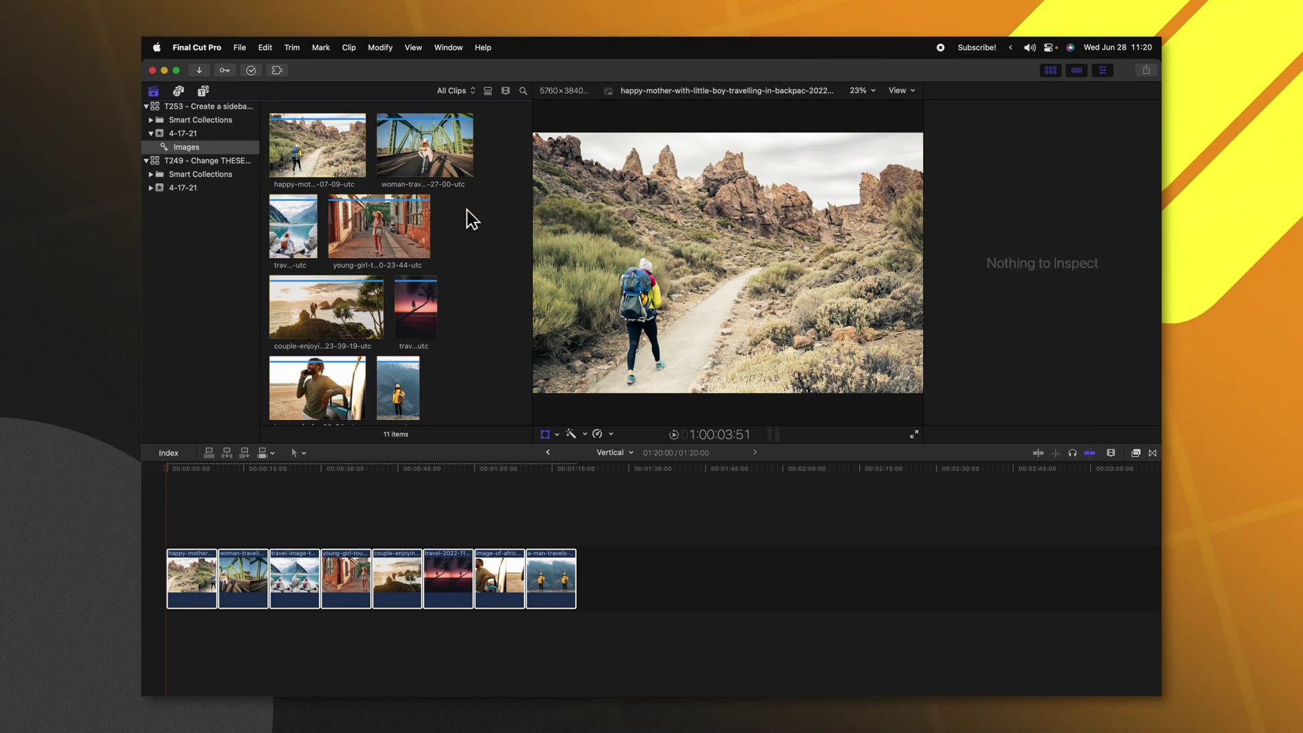
{"action": "left_click_drag", "start_coordinate": [426, 145], "coordinate": [620, 561]}
{"action": "left_click", "coordinate": [583, 474]}
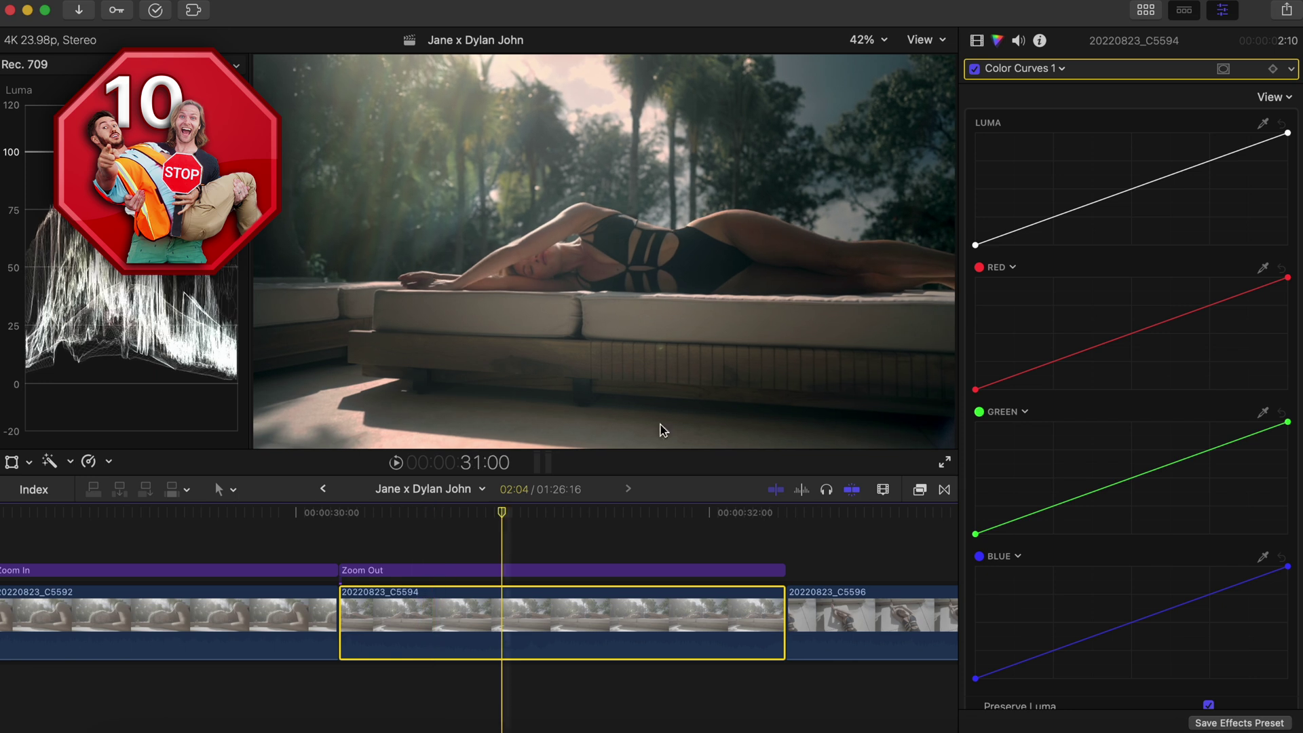
Step: Bend the 20220823_C5594 luma curve into an S-curve, lifting highlights and darkening lower tones
{"action": "left_click_drag", "start_coordinate": [1214, 163], "coordinate": [1206, 149]}
{"action": "left_click_drag", "start_coordinate": [1036, 219], "coordinate": [1036, 225]}
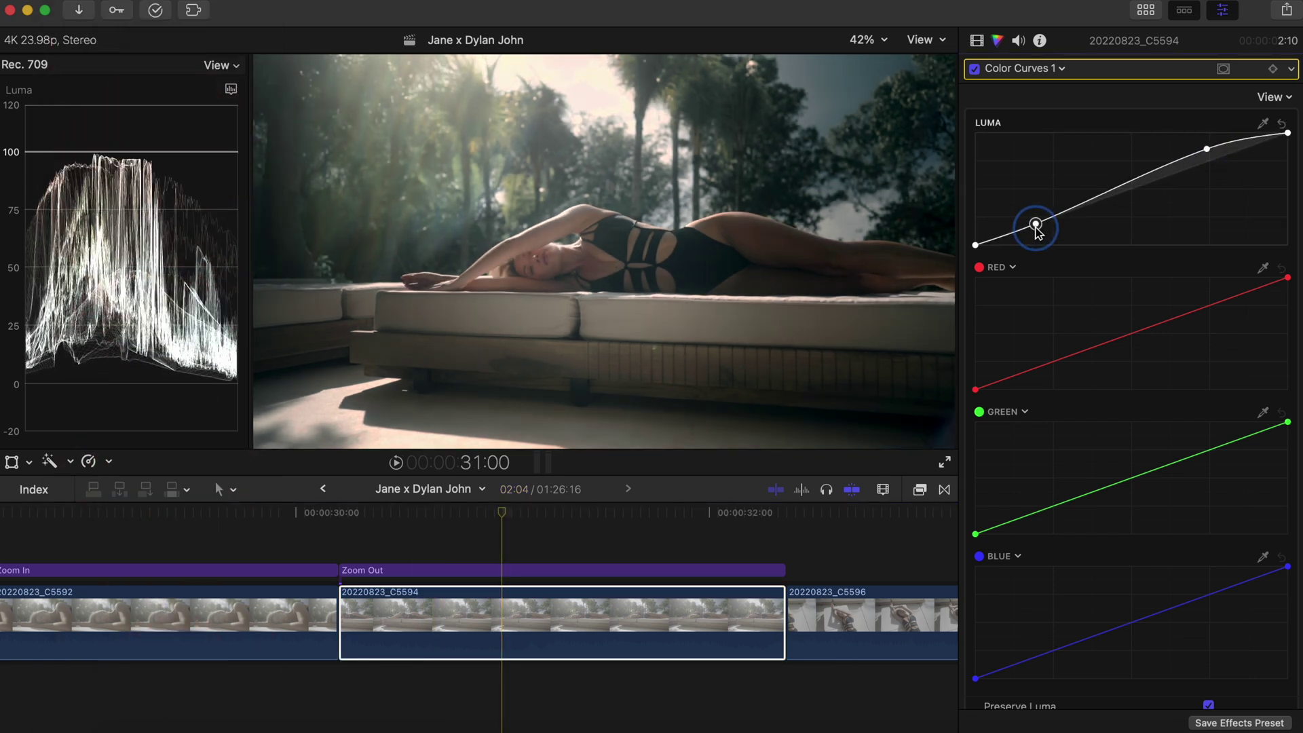
{"action": "left_click", "coordinate": [363, 614]}
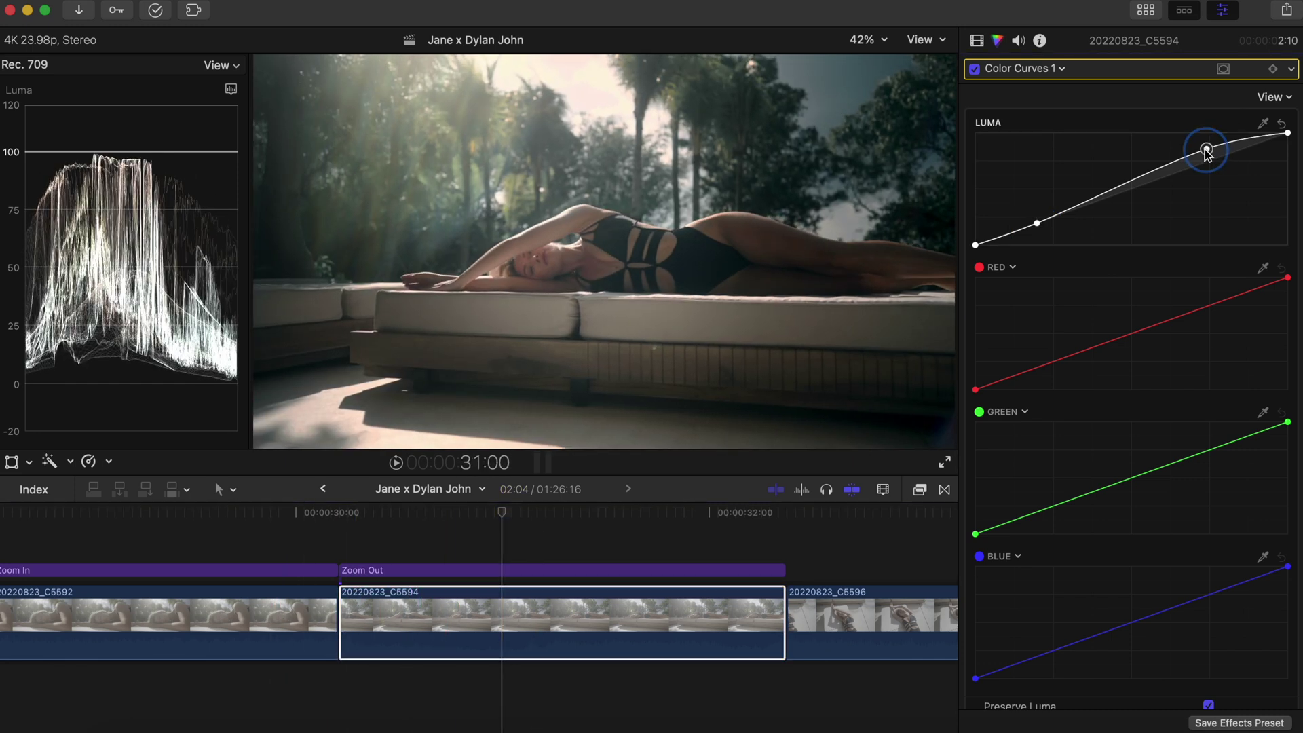
{"action": "left_click_drag", "start_coordinate": [1205, 150], "coordinate": [1196, 147]}
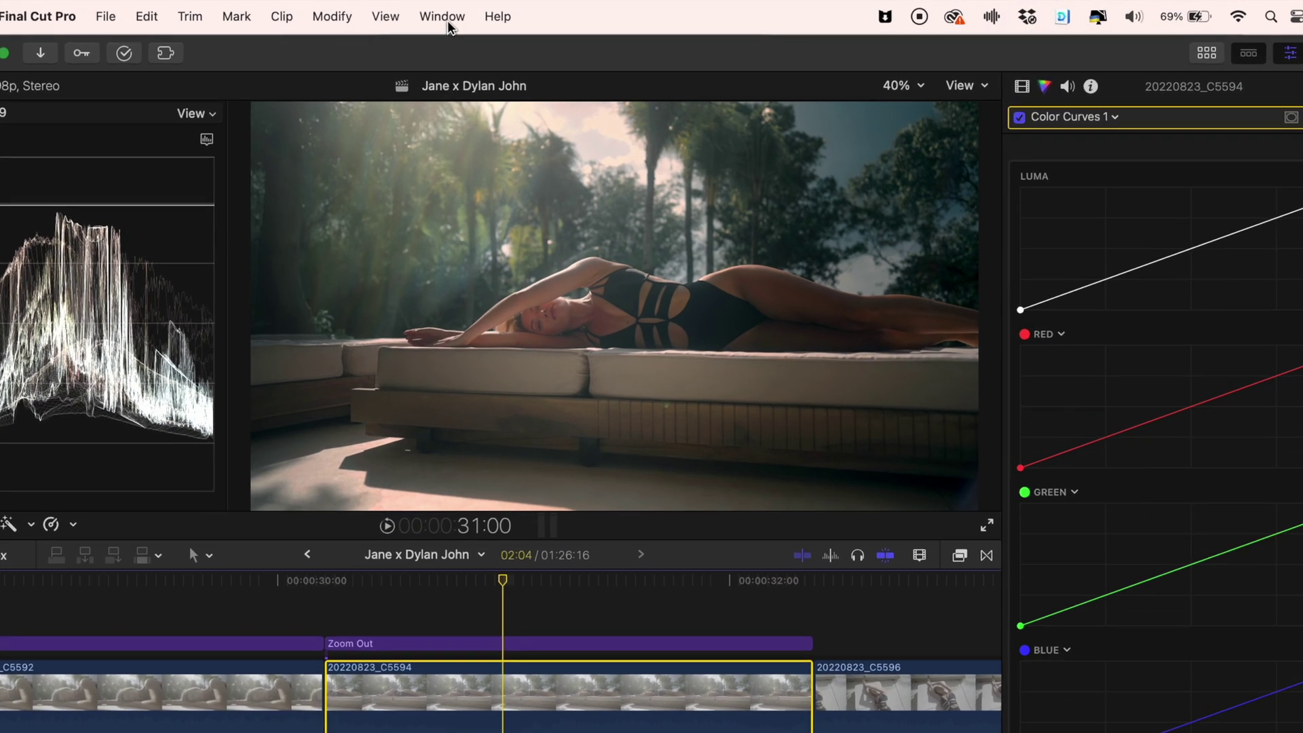
Step: Show the Comparison Viewer in the workspace, comparing against the previous timeline frame
{"action": "left_click", "coordinate": [448, 15]}
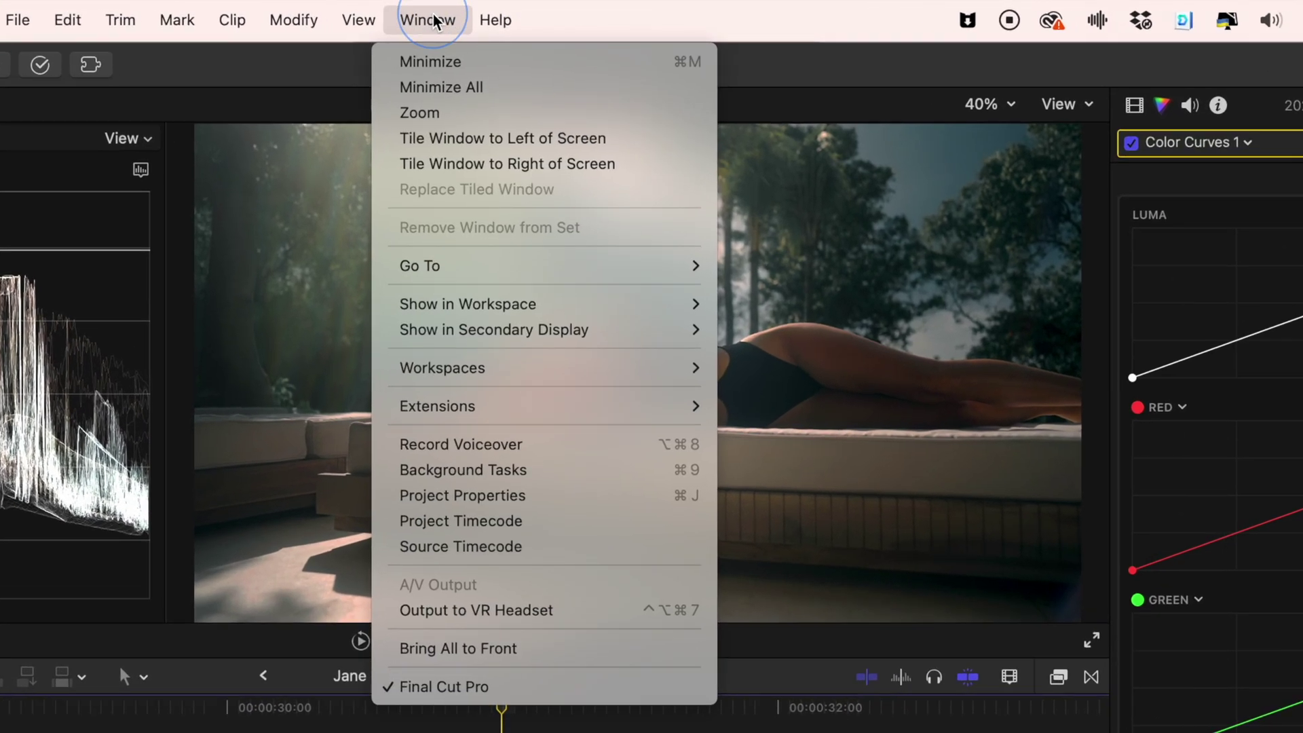
{"action": "mouse_move", "coordinate": [598, 332]}
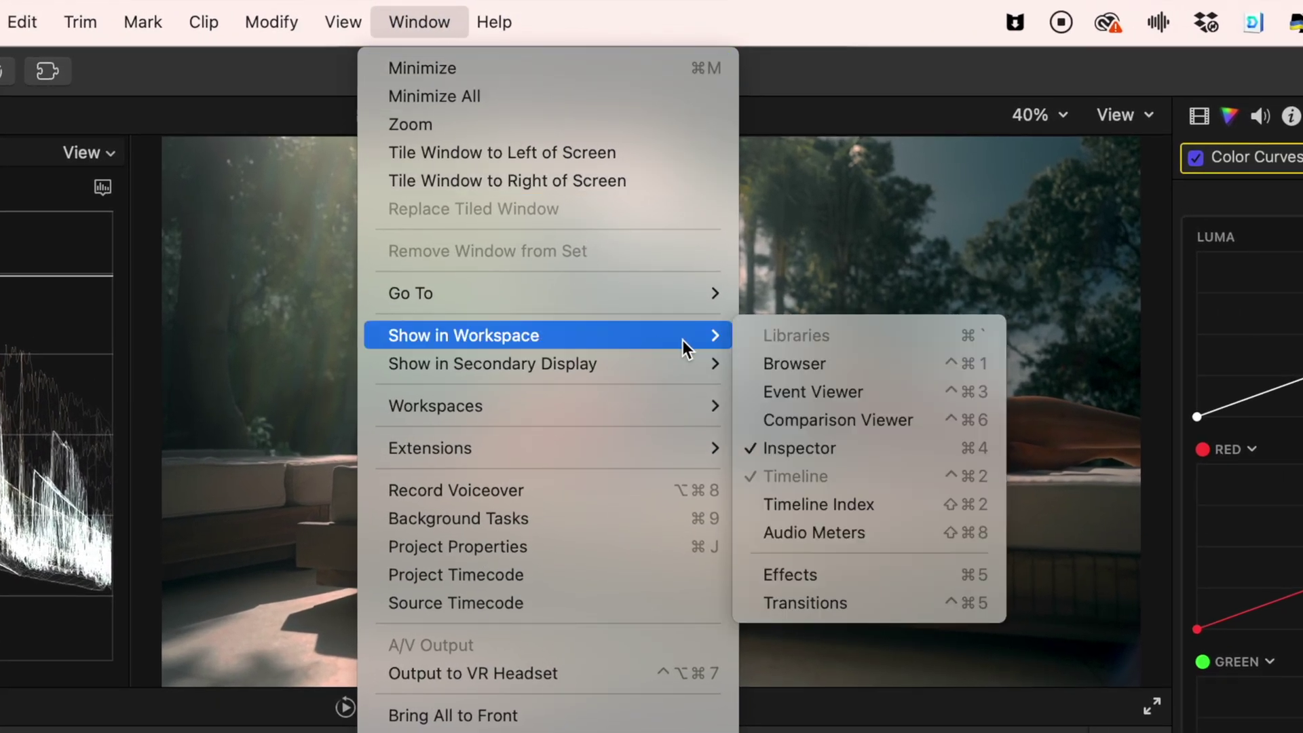
{"action": "left_click", "coordinate": [848, 419]}
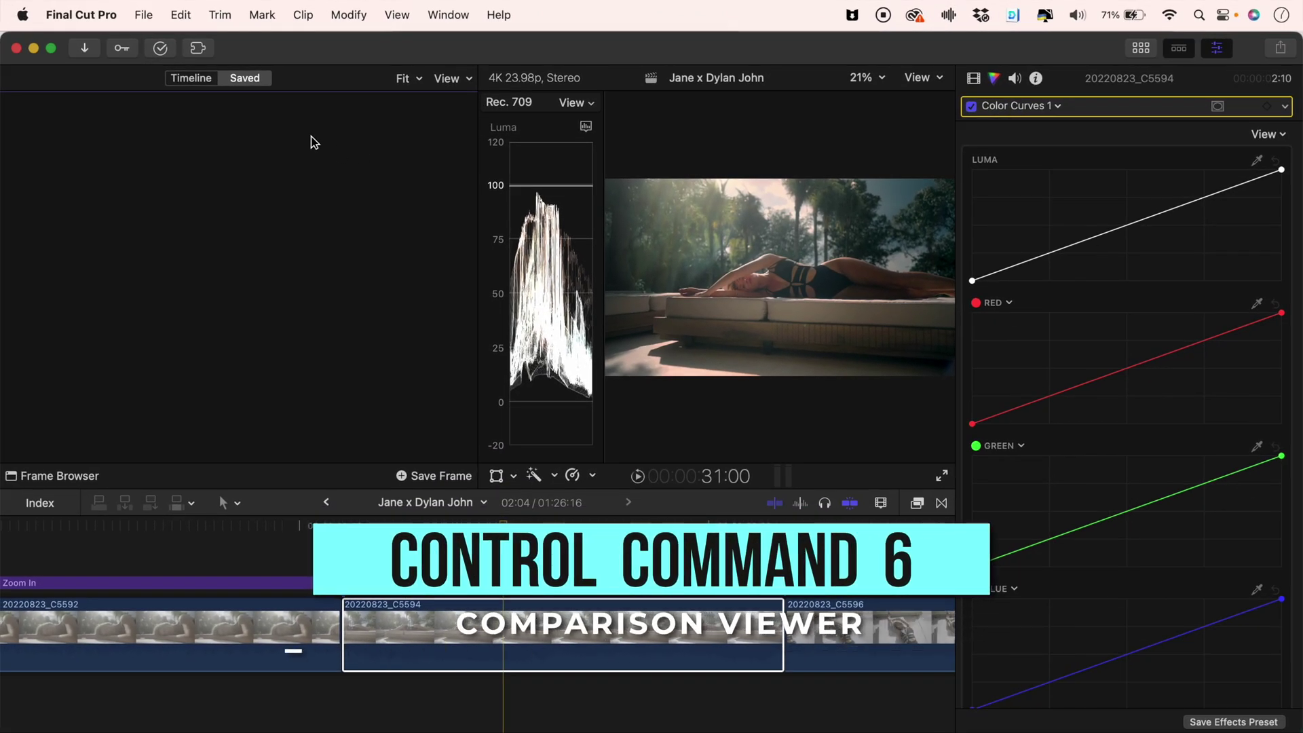
{"action": "left_click", "coordinate": [200, 80]}
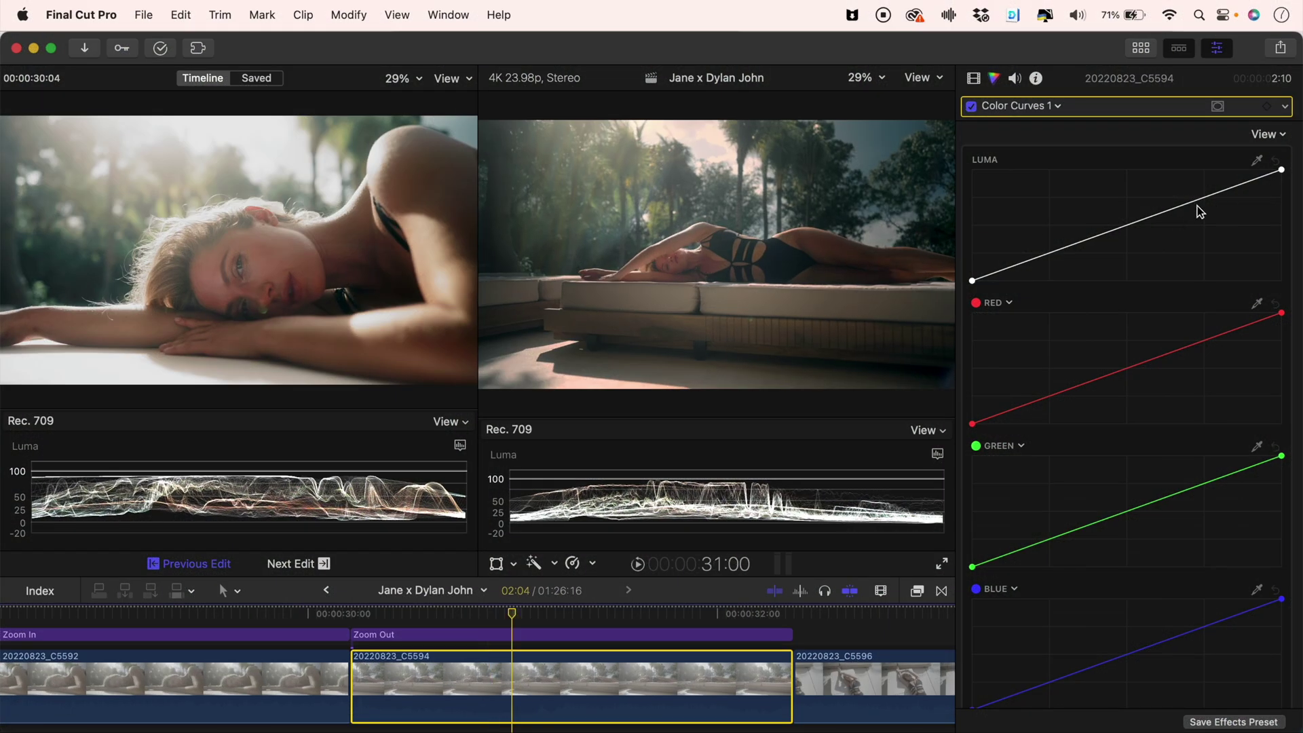
Step: Add luma curve points that raise the midtones and lower the shadows
{"action": "left_click_drag", "start_coordinate": [1197, 206], "coordinate": [1185, 191]}
{"action": "left_click_drag", "start_coordinate": [1044, 250], "coordinate": [1044, 258]}
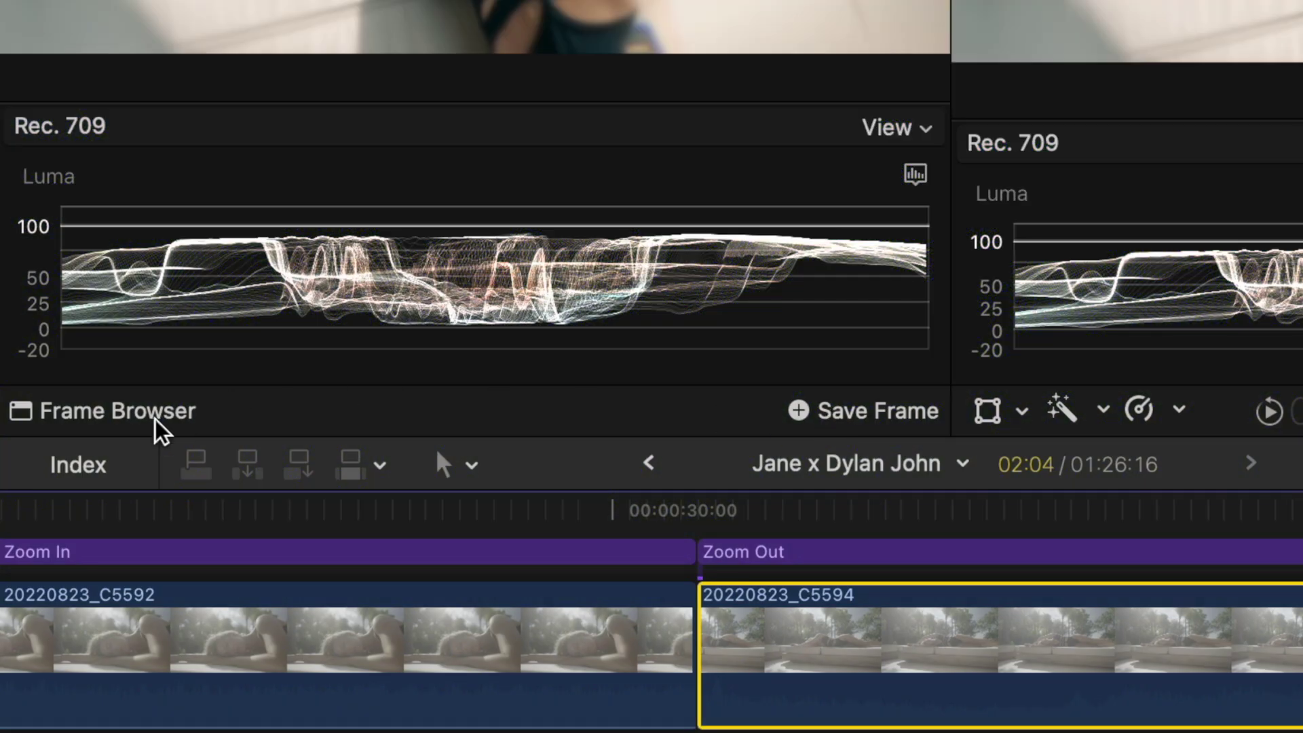
{"action": "left_click", "coordinate": [137, 446]}
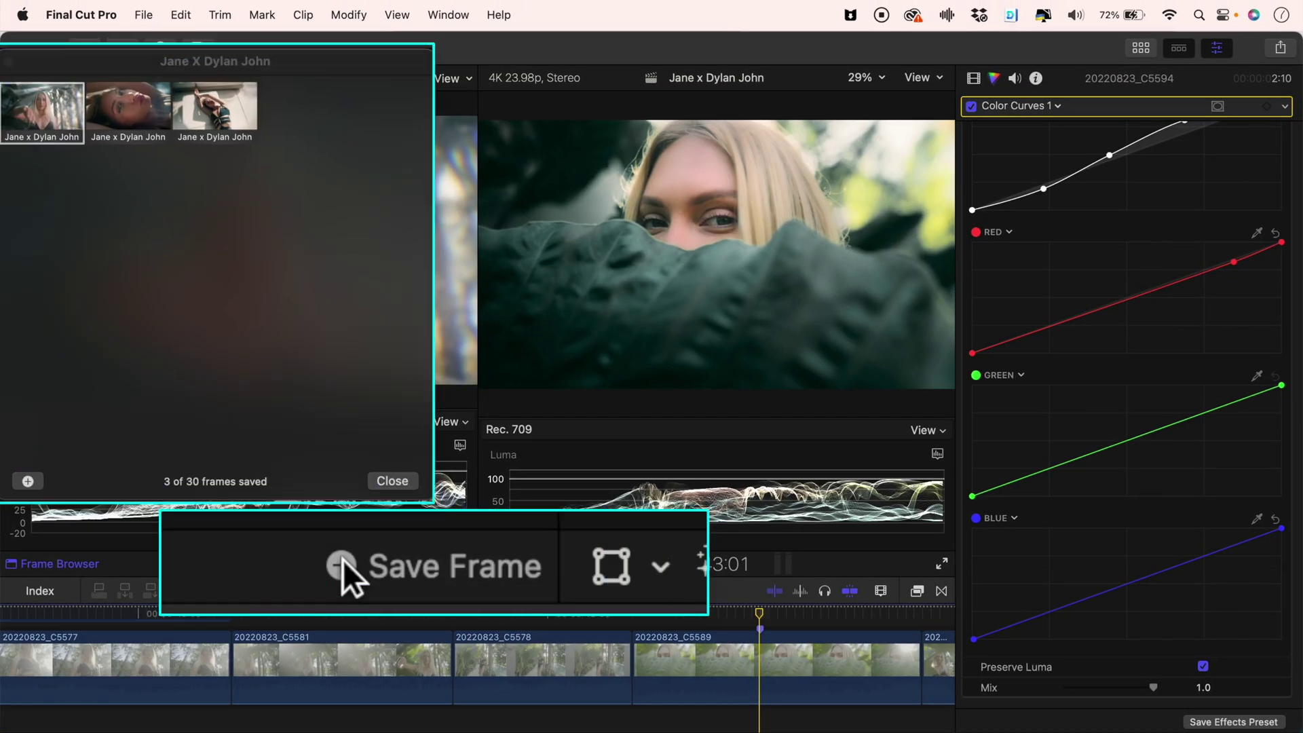
Step: Save a fourth frame, move the Frame Browser down, and compare against saved frames two to four
{"action": "left_click", "coordinate": [401, 564]}
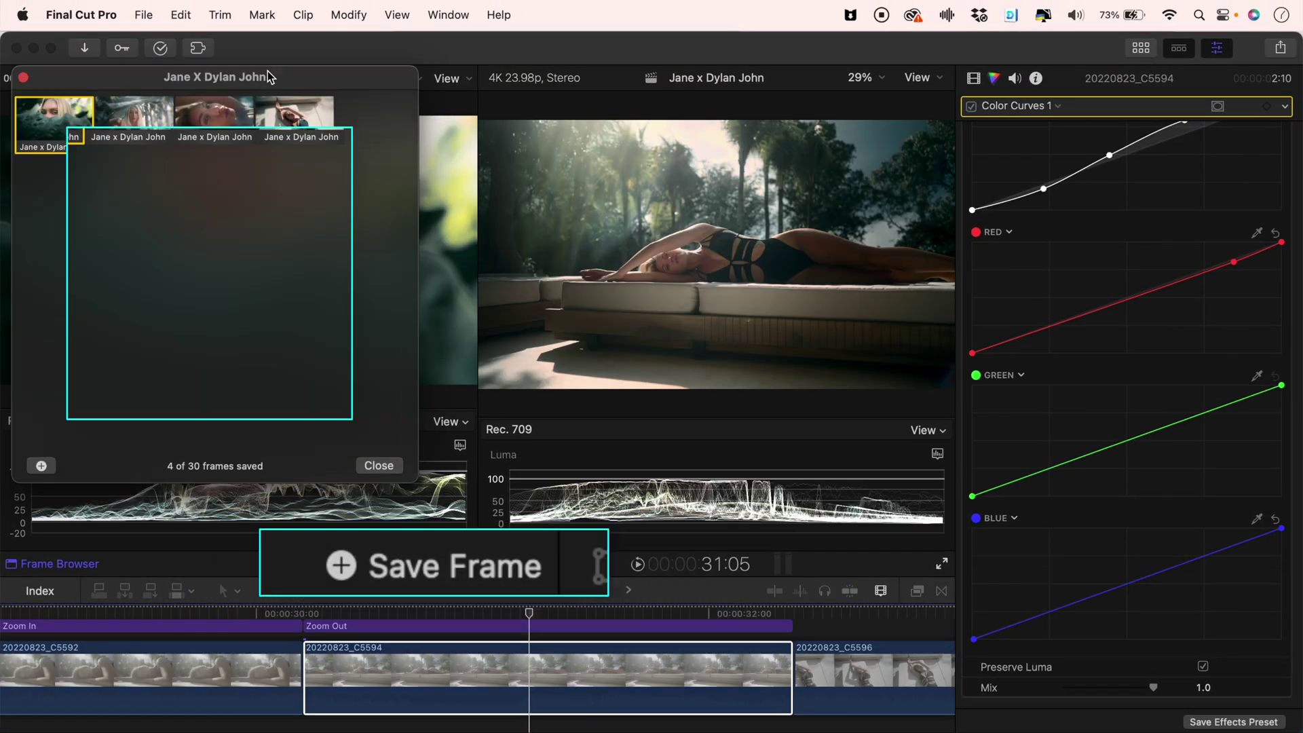
{"action": "left_click_drag", "start_coordinate": [261, 29], "coordinate": [274, 366]}
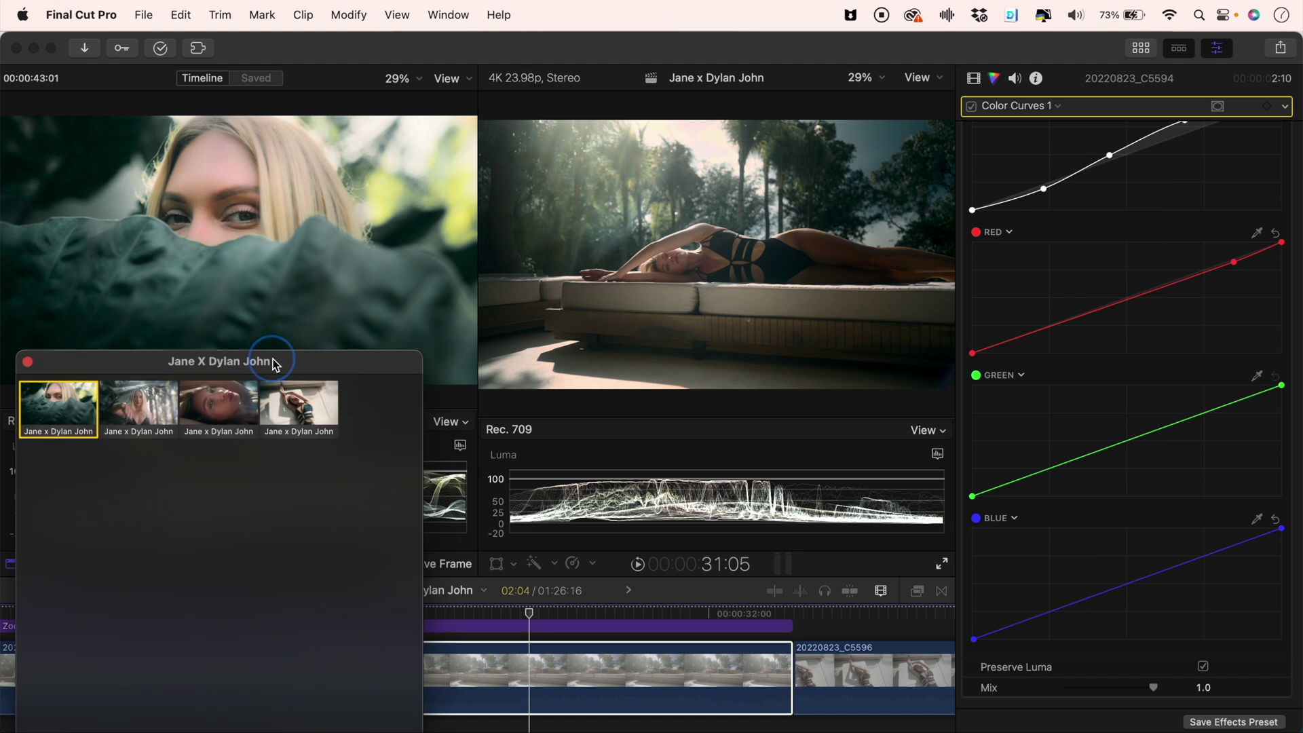
{"action": "left_click", "coordinate": [148, 421]}
{"action": "left_click", "coordinate": [219, 407]}
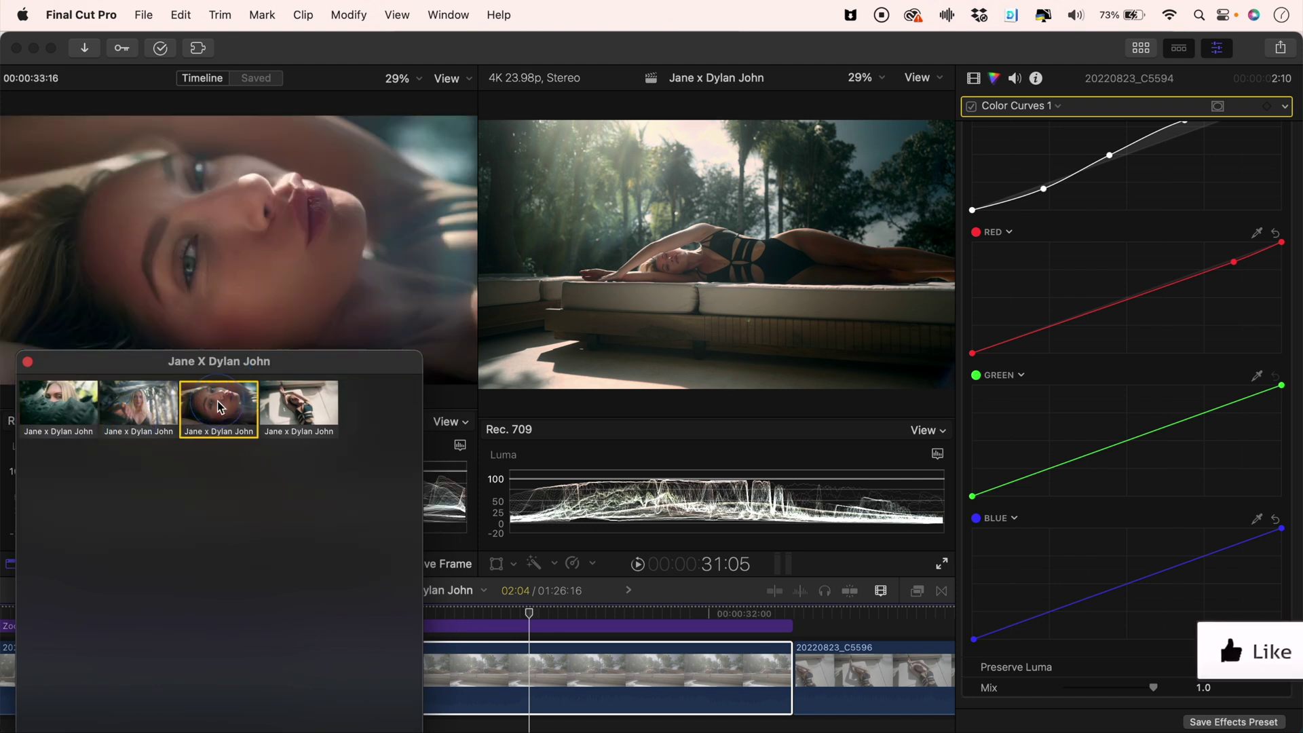
{"action": "left_click", "coordinate": [289, 403]}
{"action": "left_click", "coordinate": [233, 412]}
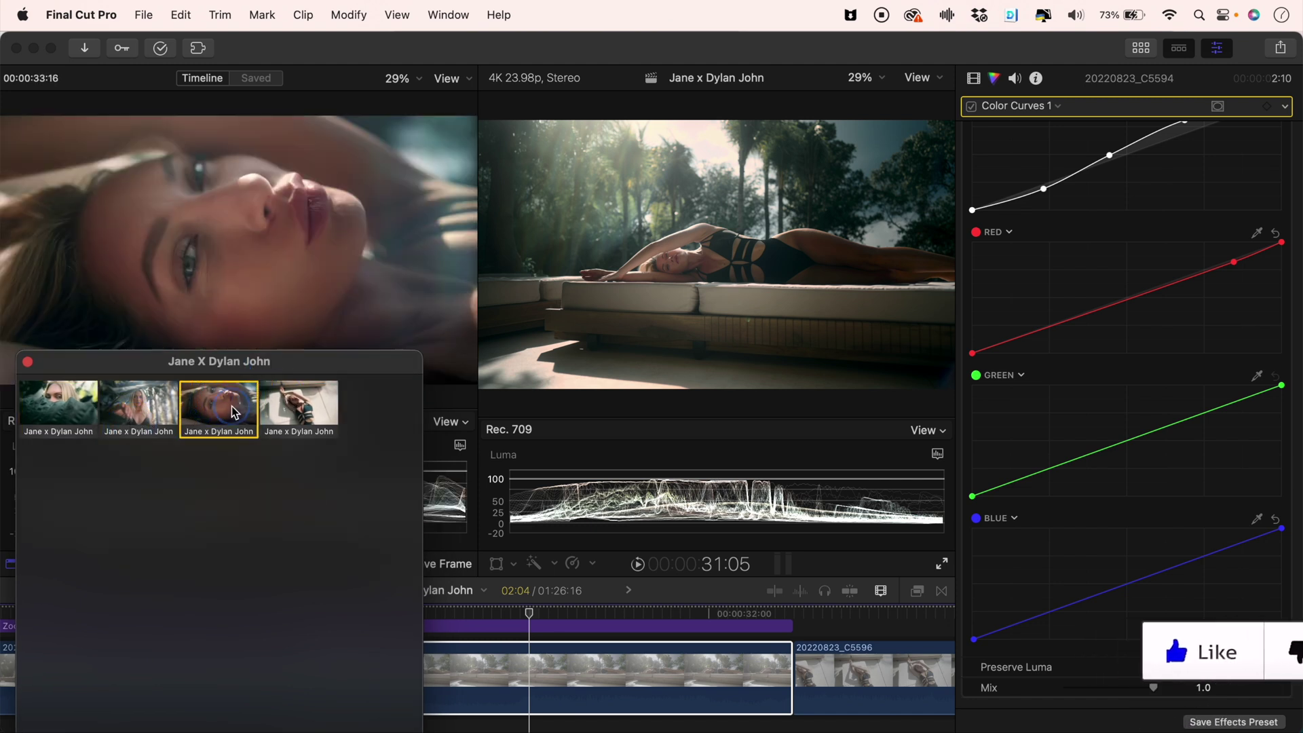